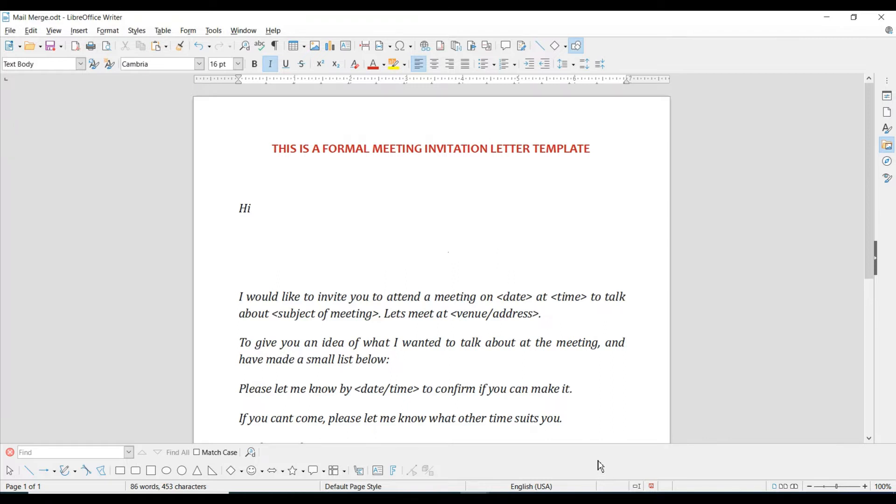
- Launch the Mail Merge Wizard from the Tools menu and move it aside to reveal the letter
{"action": "left_click", "coordinate": [217, 32]}
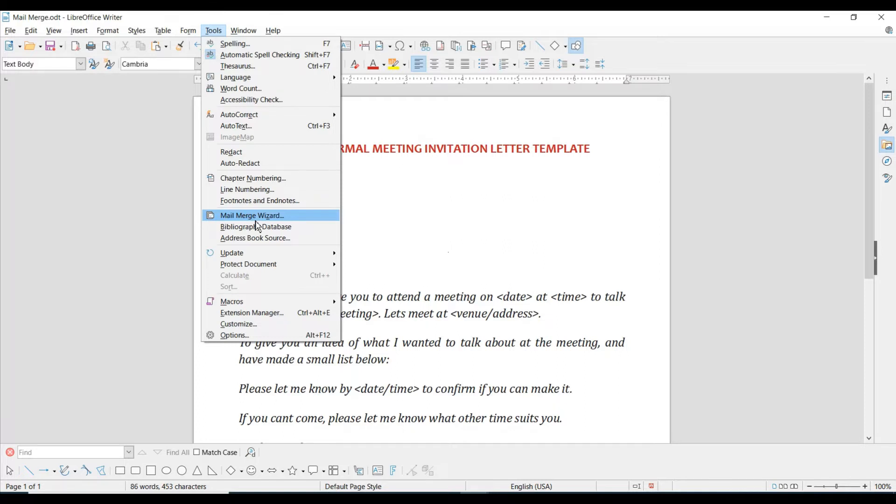
{"action": "left_click", "coordinate": [256, 216]}
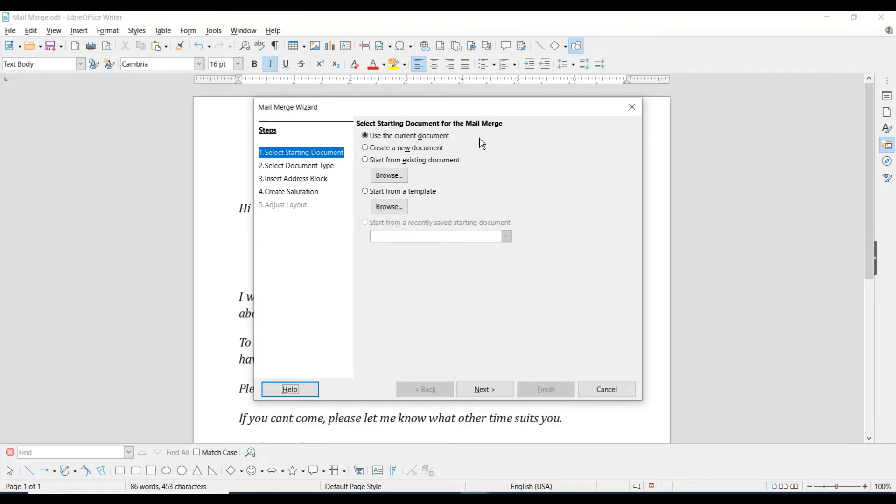
{"action": "left_click_drag", "start_coordinate": [487, 112], "coordinate": [682, 100]}
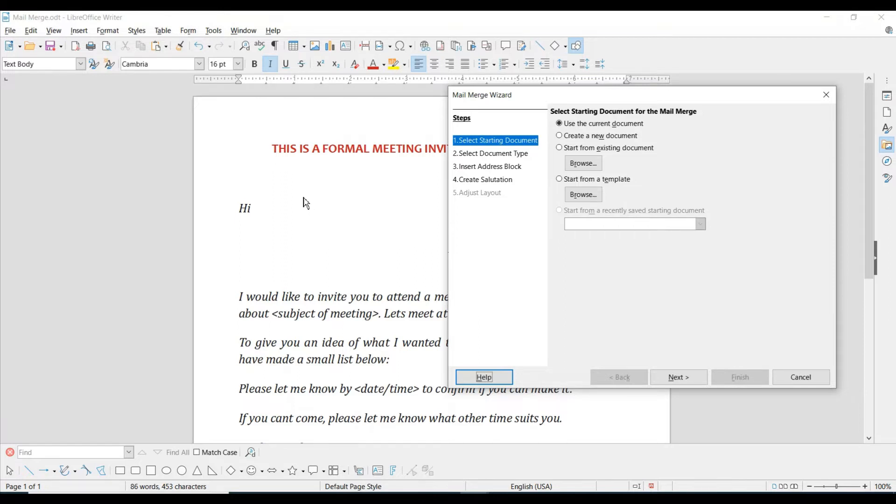
- Compare the starting-document options, settle on 'Use the current document', and continue to the document type step
{"action": "left_click", "coordinate": [582, 138]}
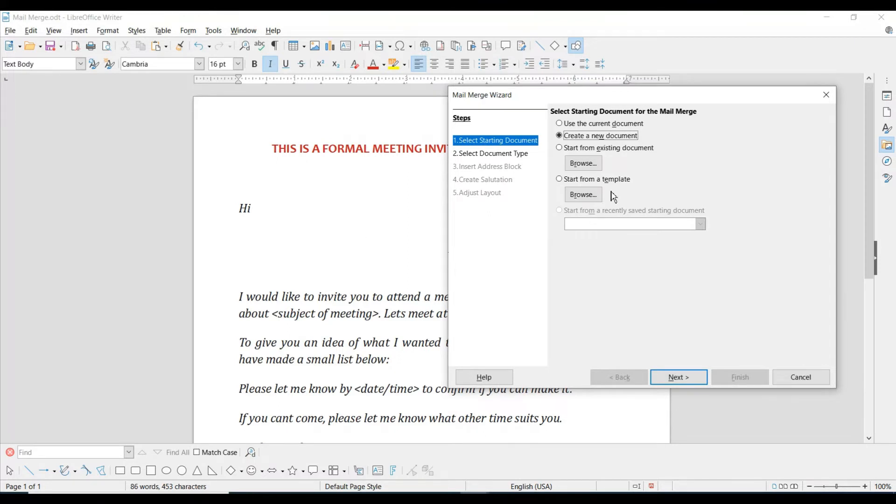
{"action": "left_click", "coordinate": [565, 149]}
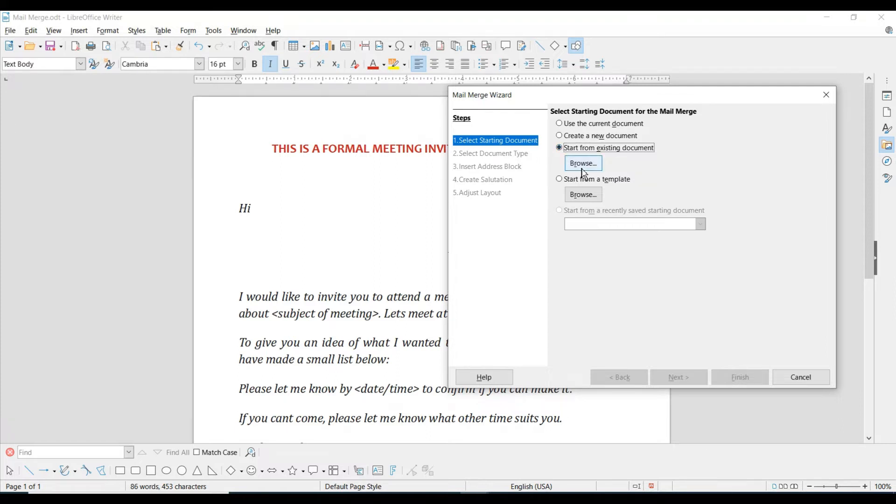
{"action": "left_click", "coordinate": [562, 184]}
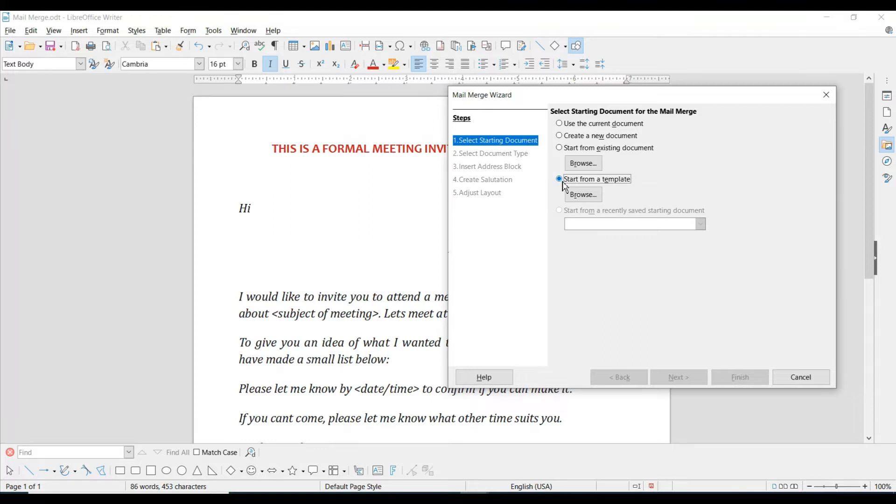
{"action": "left_click", "coordinate": [560, 124]}
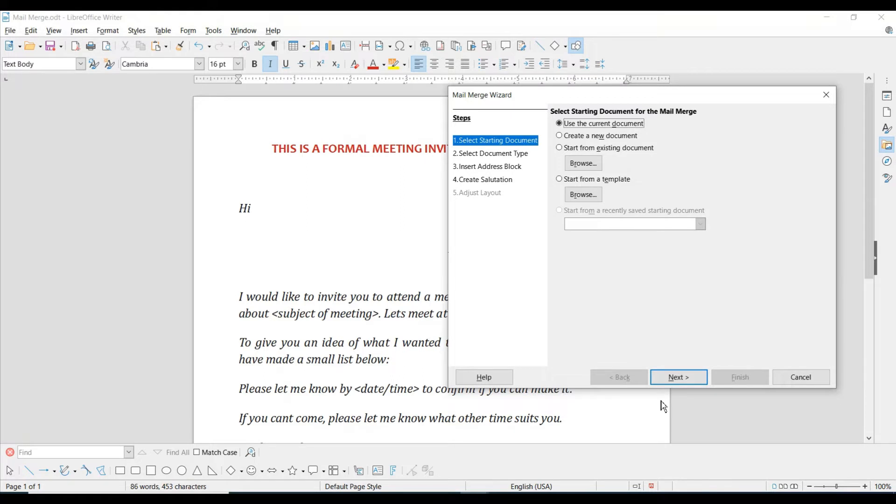
{"action": "left_click", "coordinate": [683, 381]}
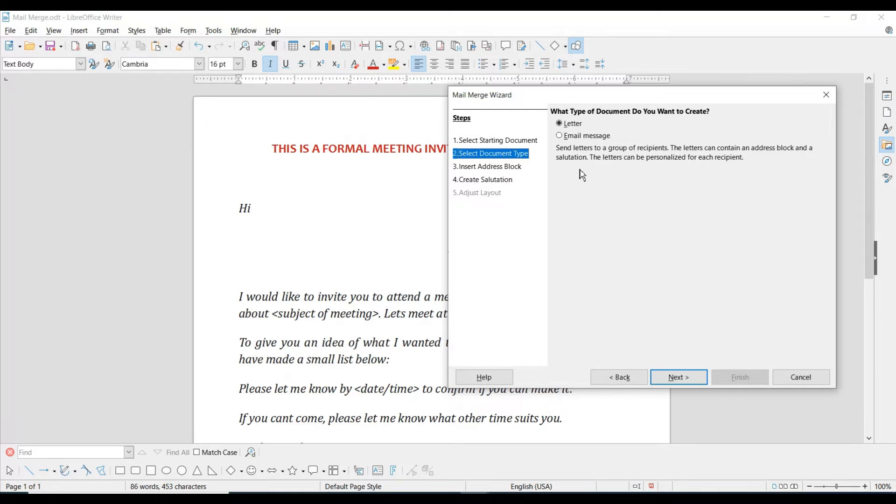
- Choose Letter rather than Email message as the document type and continue to Insert Address Block
{"action": "left_click", "coordinate": [577, 142]}
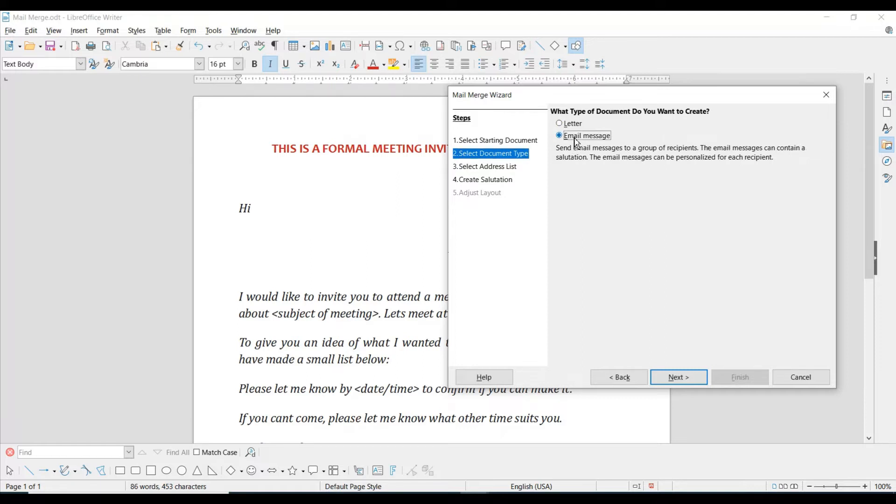
{"action": "left_click", "coordinate": [579, 128]}
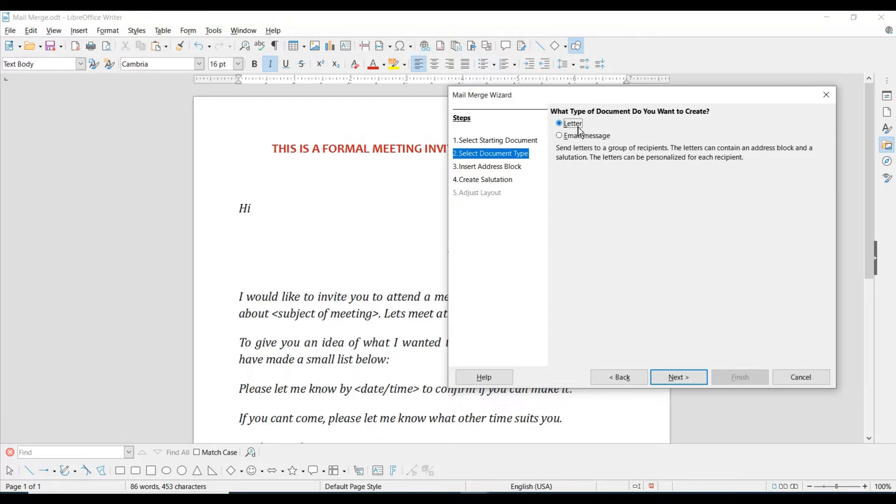
{"action": "left_click", "coordinate": [689, 390]}
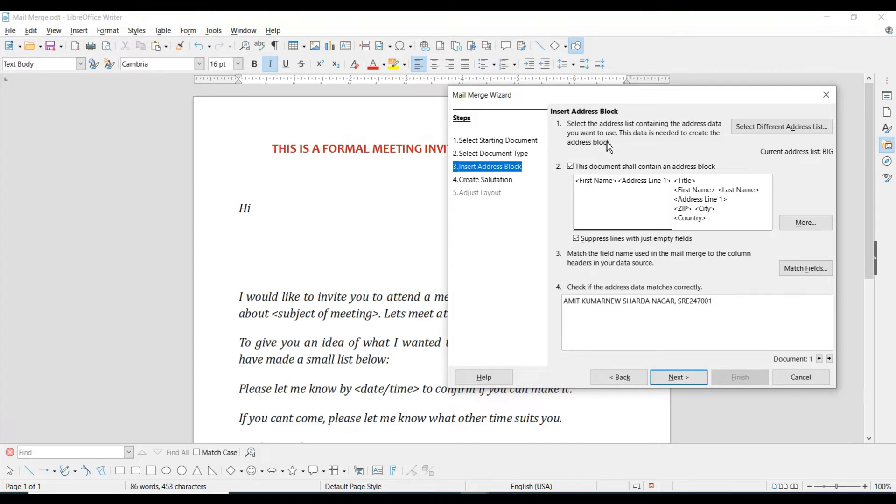
- Review the Database1, deep, jai and 12 address lists, viewing Database1's entries without changes
{"action": "left_click", "coordinate": [771, 134]}
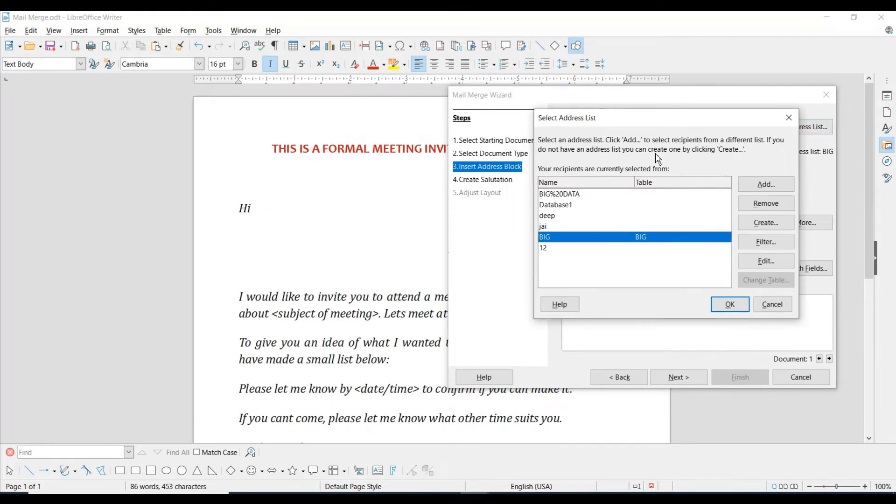
{"action": "left_click", "coordinate": [574, 206]}
{"action": "left_click", "coordinate": [567, 216]}
{"action": "left_click", "coordinate": [558, 227]}
{"action": "left_click", "coordinate": [556, 247]}
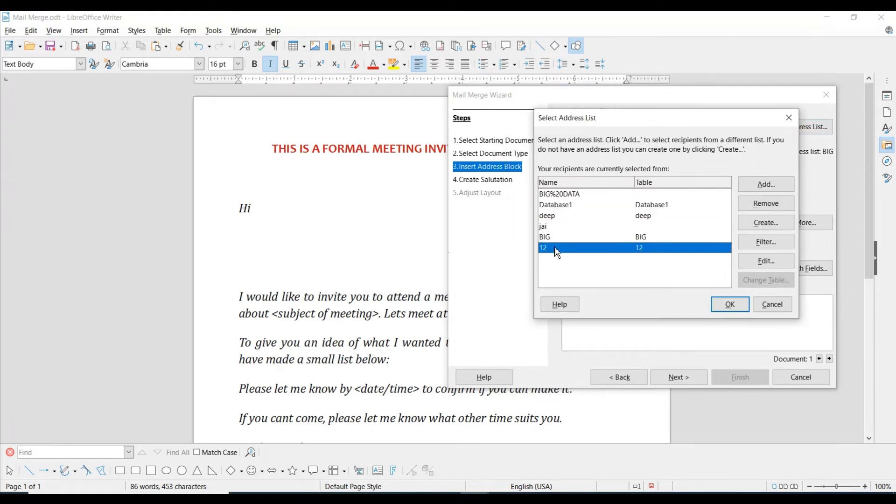
{"action": "left_click", "coordinate": [567, 209]}
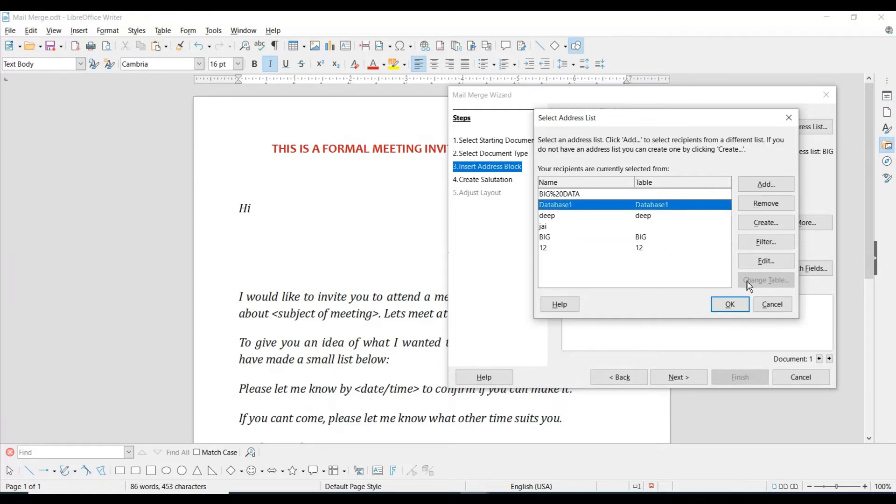
{"action": "left_click", "coordinate": [774, 262]}
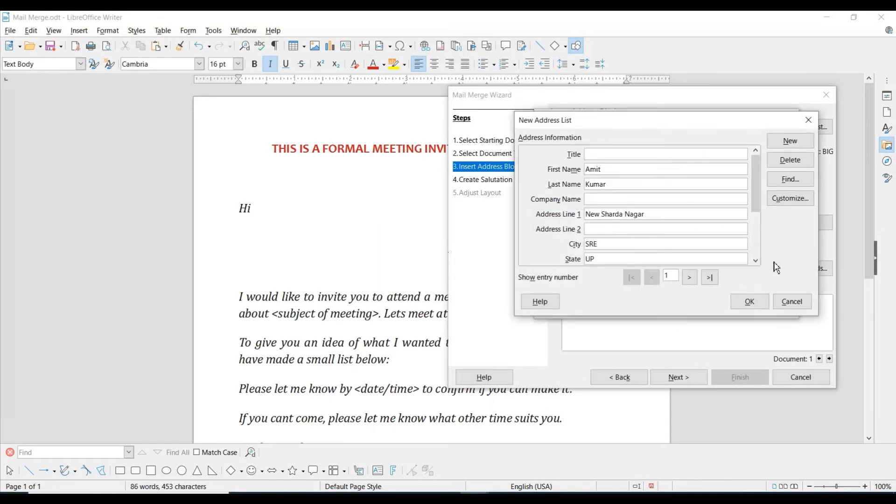
{"action": "scroll", "coordinate": [755, 197], "scroll_direction": "down", "scroll_amount": 2}
{"action": "scroll", "coordinate": [761, 210], "scroll_direction": "up", "scroll_amount": 2}
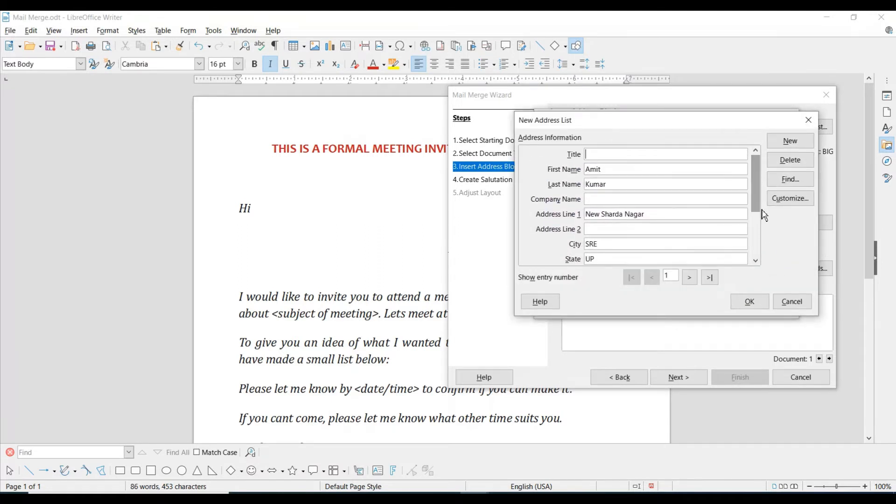
{"action": "left_click", "coordinate": [796, 302]}
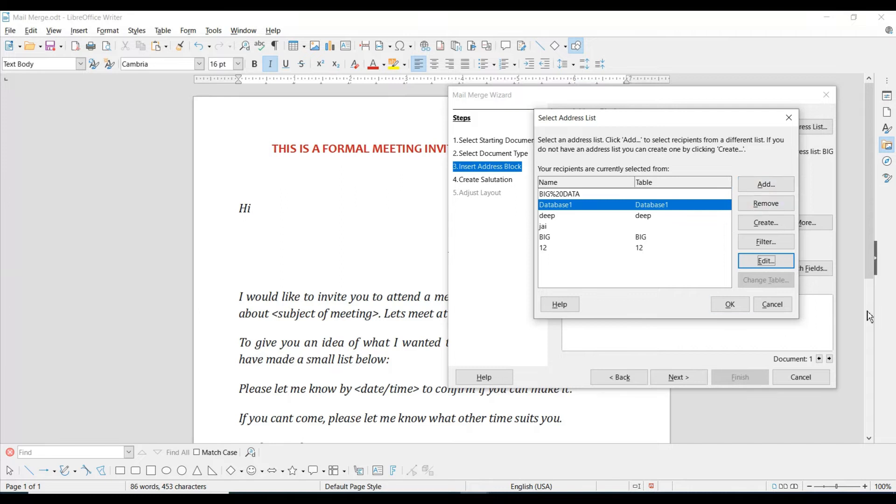
- Start creating a new address list
{"action": "left_click", "coordinate": [773, 226]}
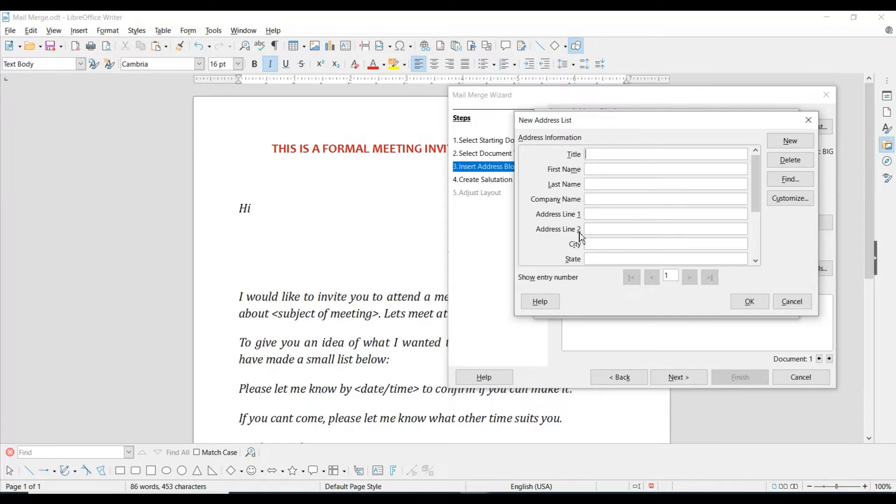
{"action": "mouse_move", "coordinate": [757, 177]}
{"action": "left_mouse_down"}
{"action": "mouse_move", "coordinate": [756, 206]}
{"action": "mouse_move", "coordinate": [756, 176]}
{"action": "left_mouse_up"}
{"action": "mouse_move", "coordinate": [756, 180]}
{"action": "left_mouse_down"}
{"action": "mouse_move", "coordinate": [757, 224]}
{"action": "mouse_move", "coordinate": [752, 166]}
{"action": "left_mouse_up"}
- Delete all the default elements from the new address list's fields
{"action": "left_click", "coordinate": [806, 204]}
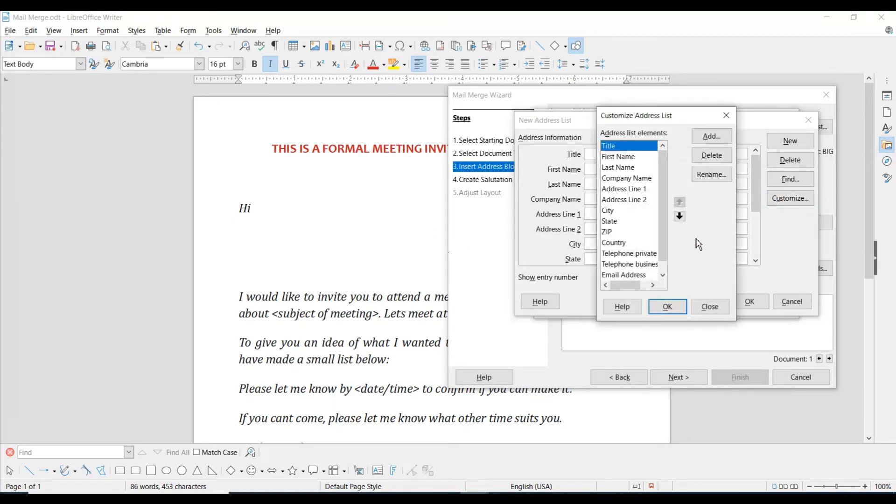
{"action": "left_click", "coordinate": [637, 161]}
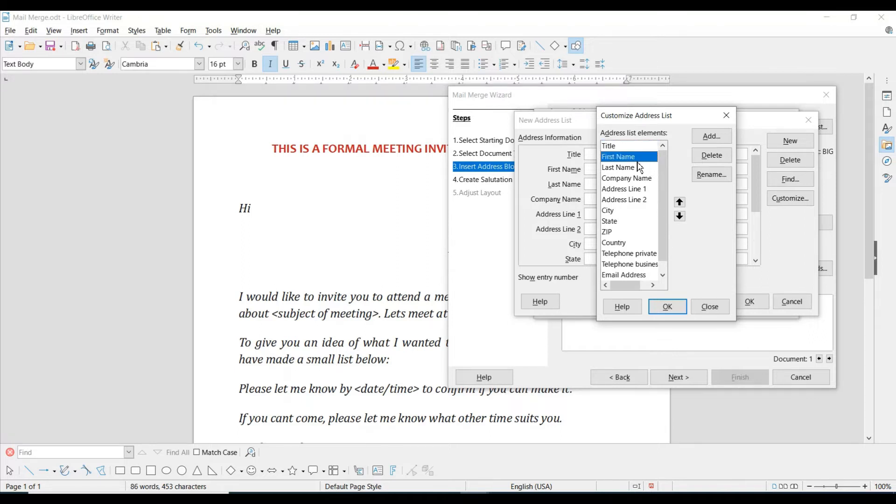
{"action": "left_click", "coordinate": [628, 211]}
{"action": "left_click", "coordinate": [620, 147]}
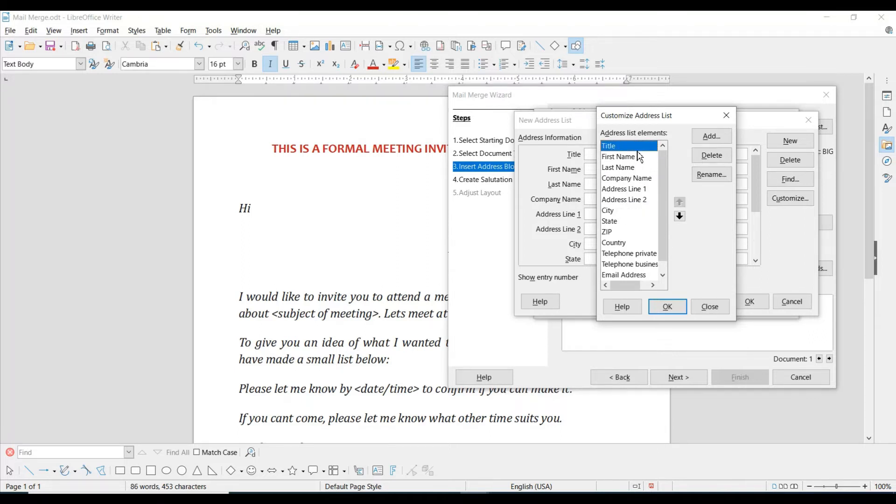
{"action": "left_click", "coordinate": [722, 160]}
{"action": "left_click", "coordinate": [722, 160]}
{"action": "left_click", "coordinate": [722, 160]}
{"action": "left_click", "coordinate": [722, 160]}
{"action": "left_click", "coordinate": [722, 160]}
{"action": "left_click", "coordinate": [722, 160]}
{"action": "left_click", "coordinate": [722, 160]}
{"action": "left_click", "coordinate": [723, 160]}
{"action": "left_click", "coordinate": [722, 160]}
{"action": "left_click", "coordinate": [722, 160]}
{"action": "left_click", "coordinate": [722, 160]}
{"action": "left_click", "coordinate": [722, 160]}
{"action": "left_click", "coordinate": [722, 160]}
{"action": "left_click", "coordinate": [723, 160]}
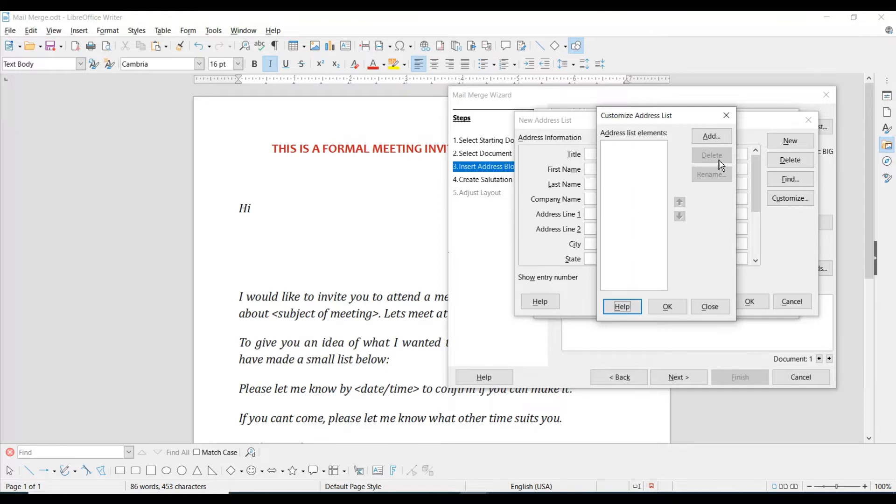
- Add NAME, ADDRESS and PIN as the list's fields and apply them
{"action": "left_click", "coordinate": [718, 141]}
{"action": "type", "text": "NAM"}
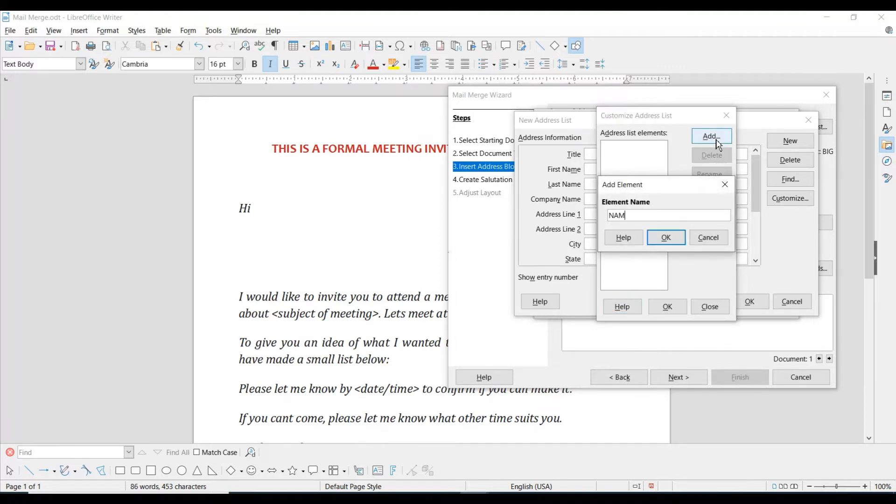
{"action": "type", "text": "E"}
{"action": "left_click", "coordinate": [666, 237]}
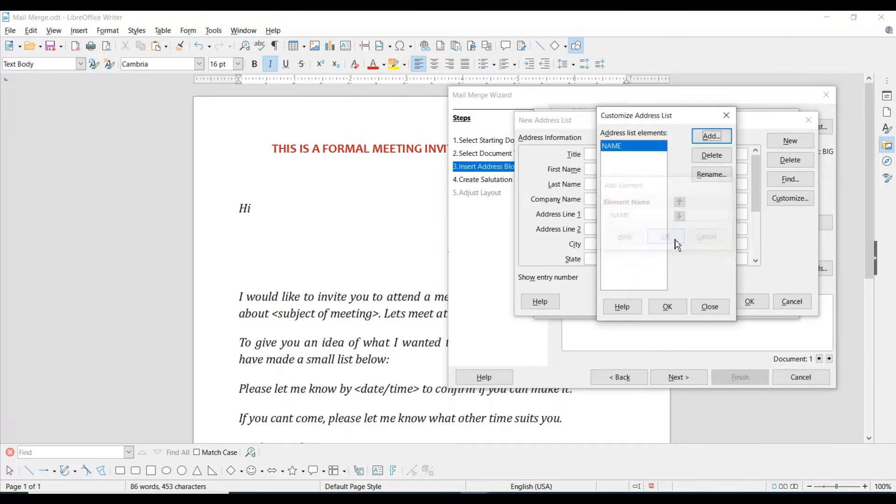
{"action": "left_click", "coordinate": [709, 142]}
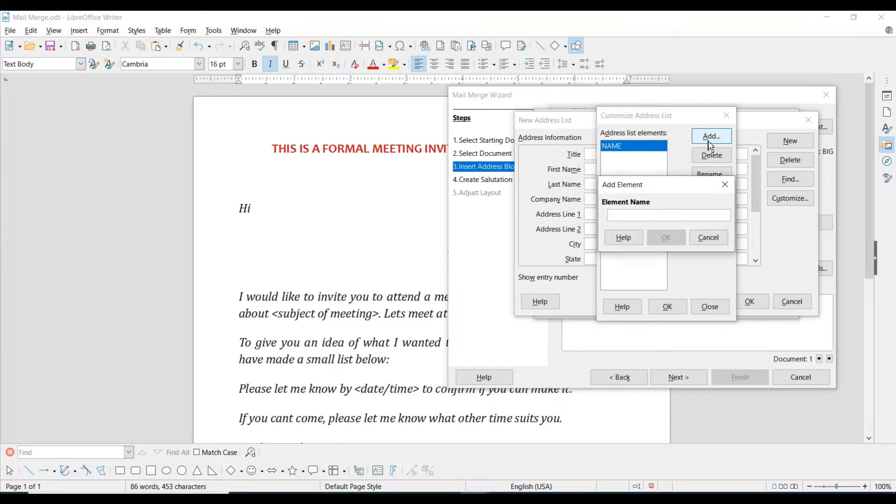
{"action": "type", "text": "ADDRESS"}
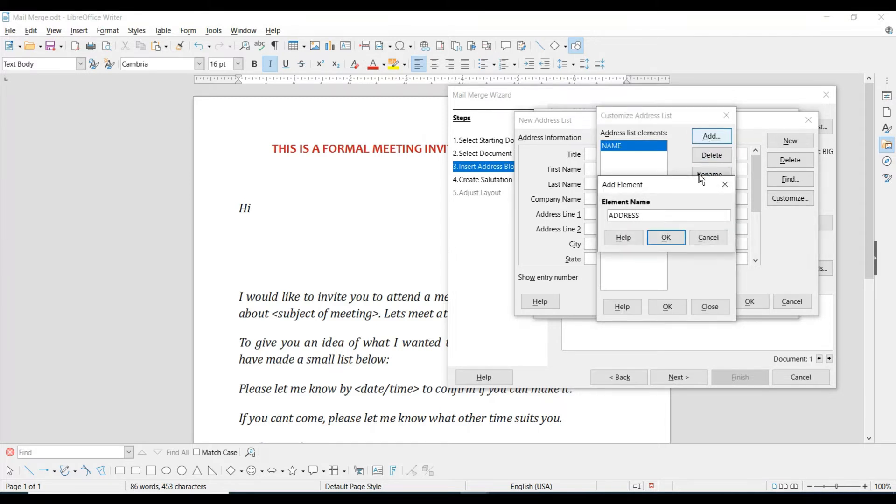
{"action": "left_click", "coordinate": [666, 238]}
{"action": "left_click", "coordinate": [710, 136]}
{"action": "type", "text": "PIN"}
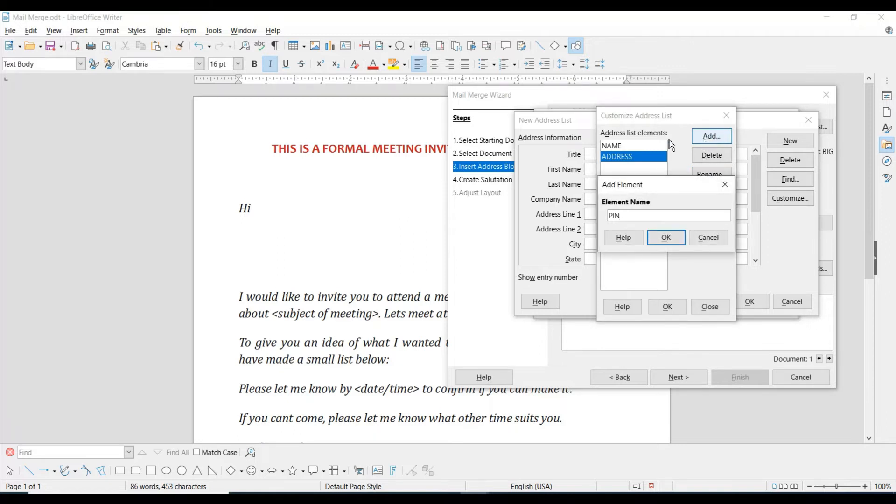
{"action": "left_click", "coordinate": [681, 239]}
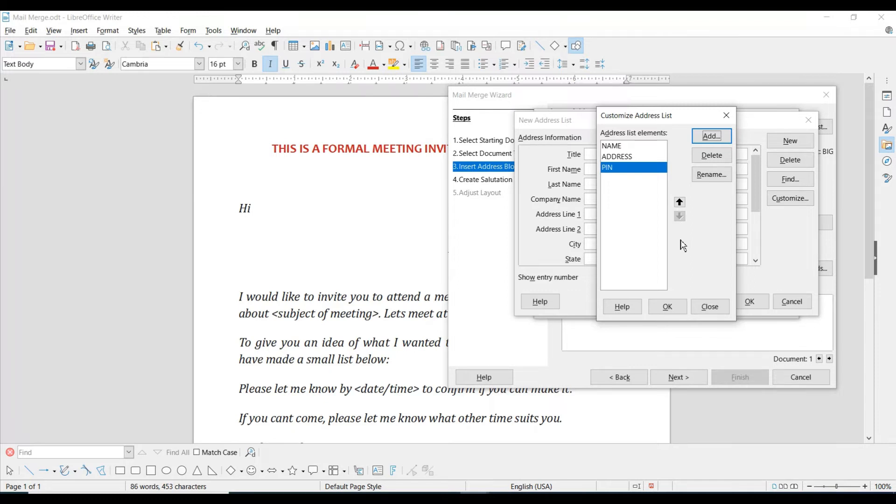
{"action": "left_click", "coordinate": [669, 307]}
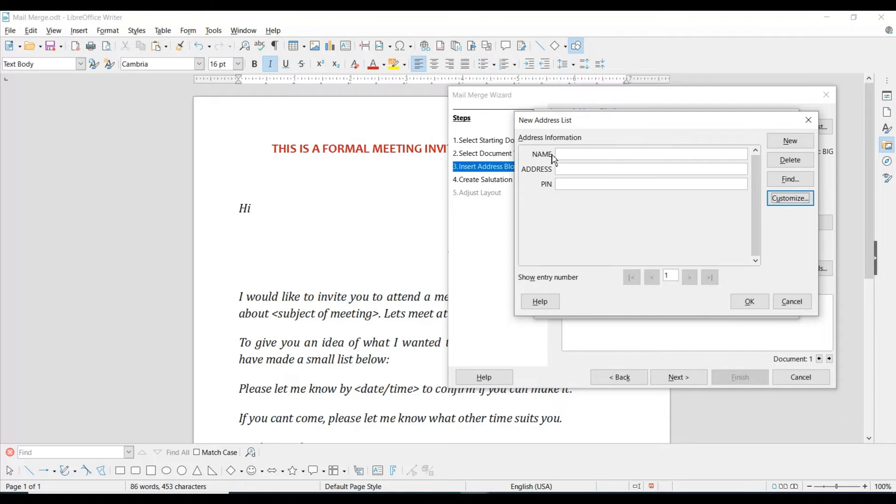
- Enter the names and addresses of the first two recipients as separate entries
{"action": "left_click", "coordinate": [599, 155]}
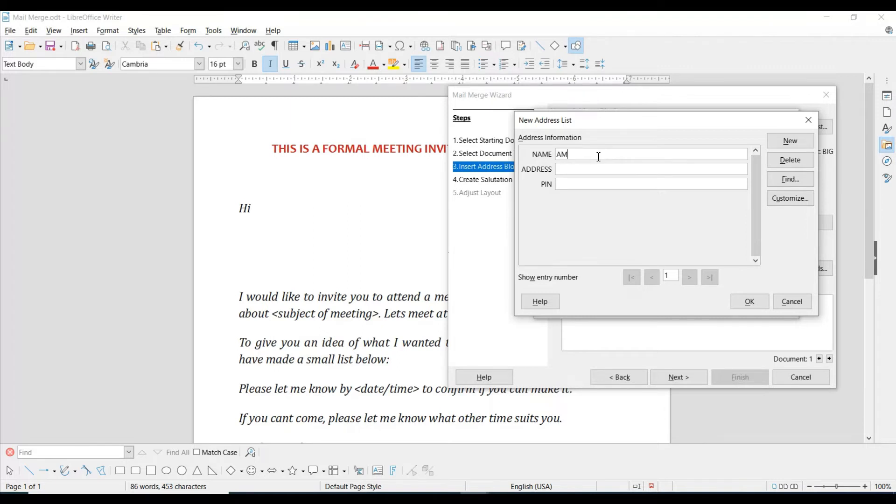
{"action": "key", "text": "Tab"}
{"action": "type", "text": "NEW SHYTAM NAGARA"}
{"action": "type", "text": " NEW DELHI"}
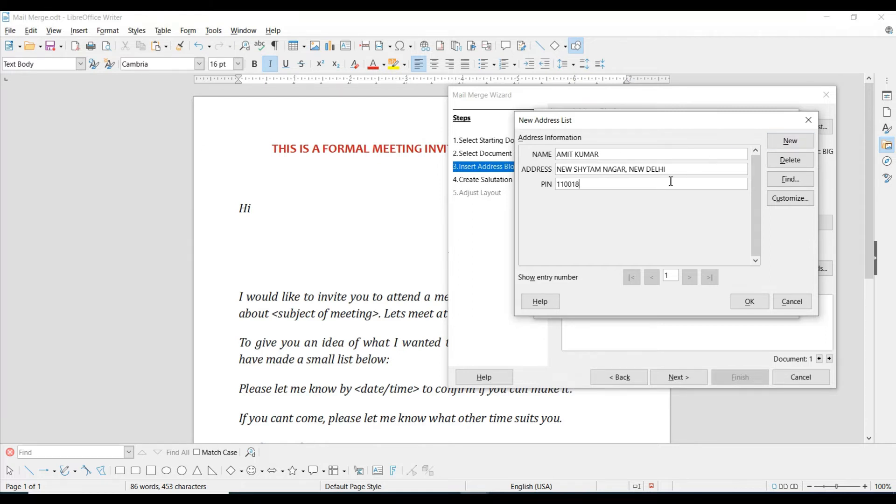
{"action": "left_click", "coordinate": [790, 142]}
{"action": "left_click", "coordinate": [613, 155]}
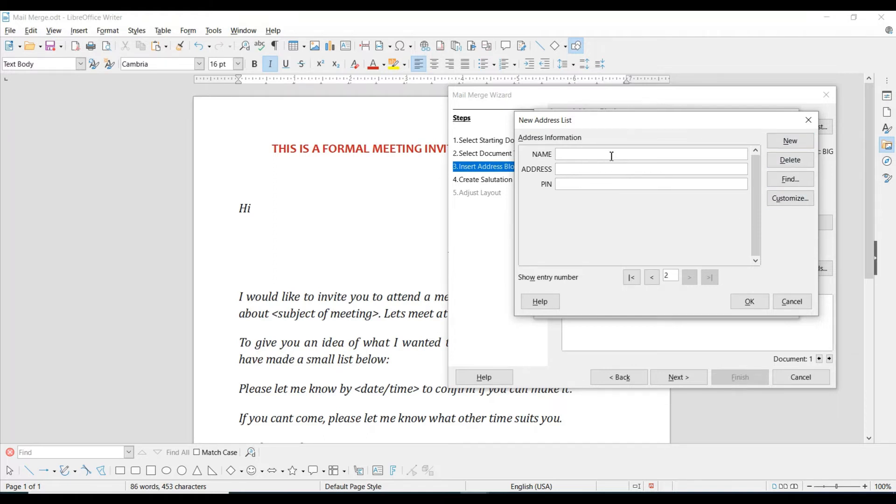
{"action": "type", "text": "RAILWAY RA"}
{"action": "type", "text": "OL, HARIDWAR"}
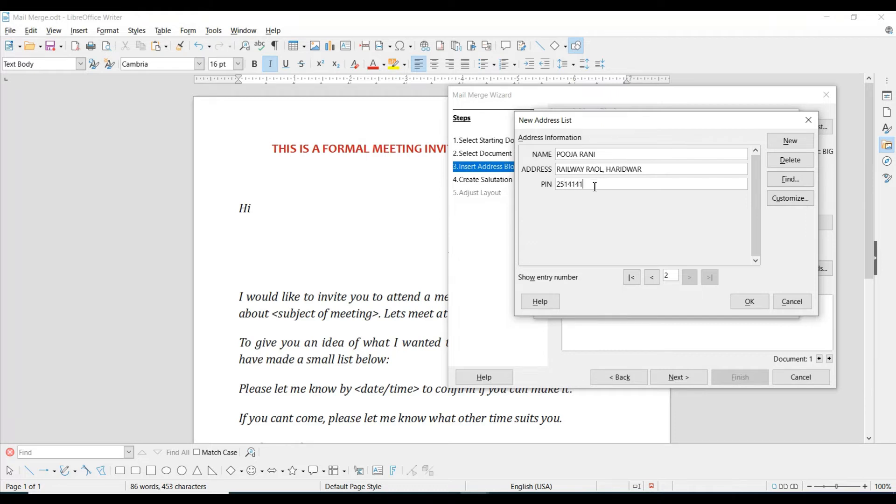
- Add a third recipient with name, corrected address and PIN code
{"action": "left_click", "coordinate": [779, 142]}
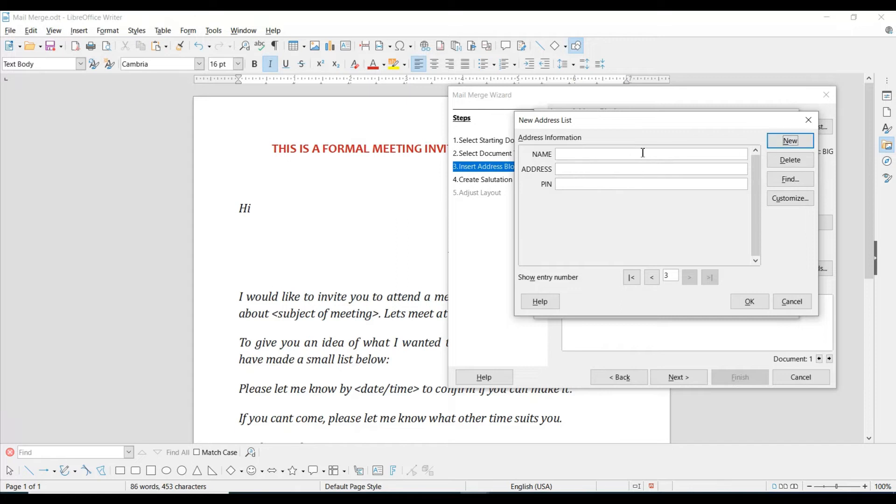
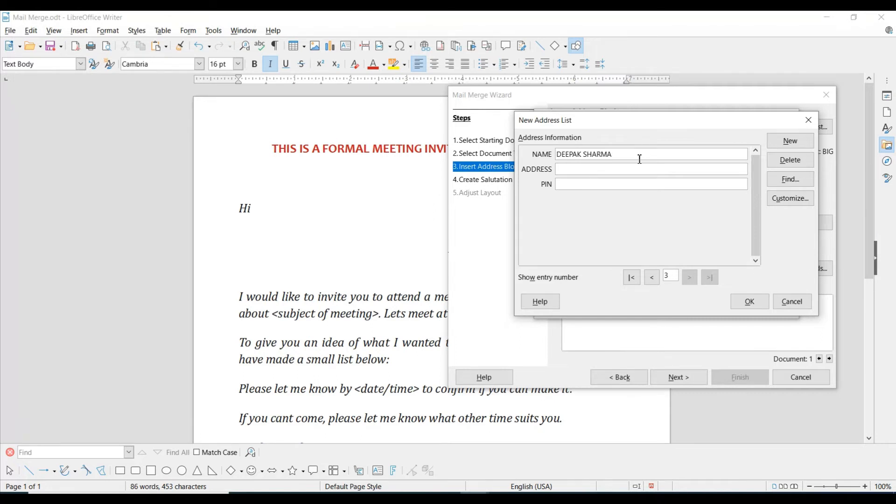
{"action": "type", "text": "new"}
{"action": "key", "text": "BackSpace"}
{"action": "key", "text": "BackSpace"}
{"action": "key", "text": "BackSpace"}
{"action": "key", "text": "BackSpace"}
{"action": "type", "text": "NEW SHARDA NAGAR"}
{"action": "key", "text": "BackSpace"}
{"action": "type", "text": ", SRE"}
{"action": "left_click", "coordinate": [561, 184]}
{"action": "type", "text": "247001"}
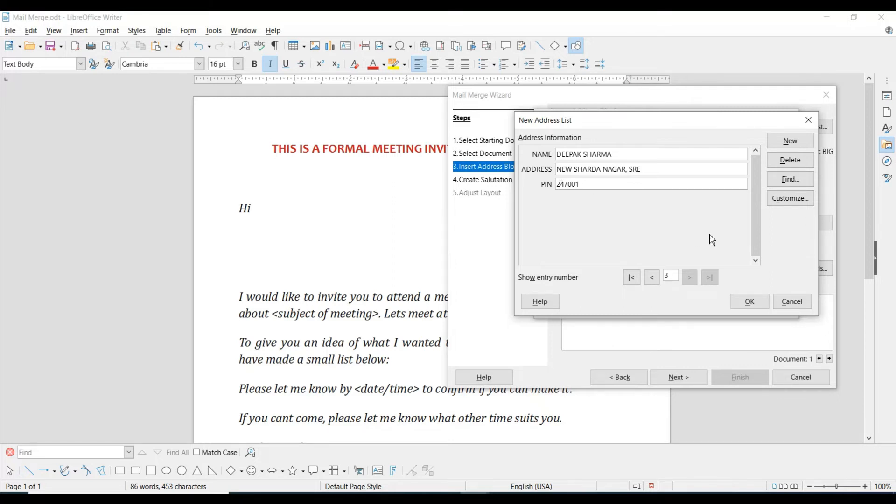
- Browse back and forth through the three address entries
{"action": "left_click", "coordinate": [652, 279]}
{"action": "left_click", "coordinate": [652, 279]}
{"action": "left_click", "coordinate": [690, 277]}
{"action": "left_click", "coordinate": [709, 277]}
{"action": "left_click", "coordinate": [640, 278]}
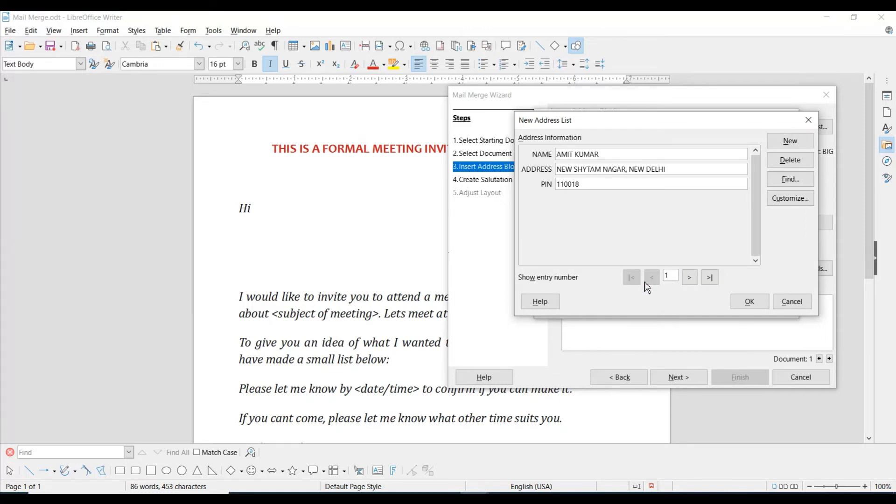
- Save the new address list under the name INDIA
{"action": "left_click", "coordinate": [695, 282]}
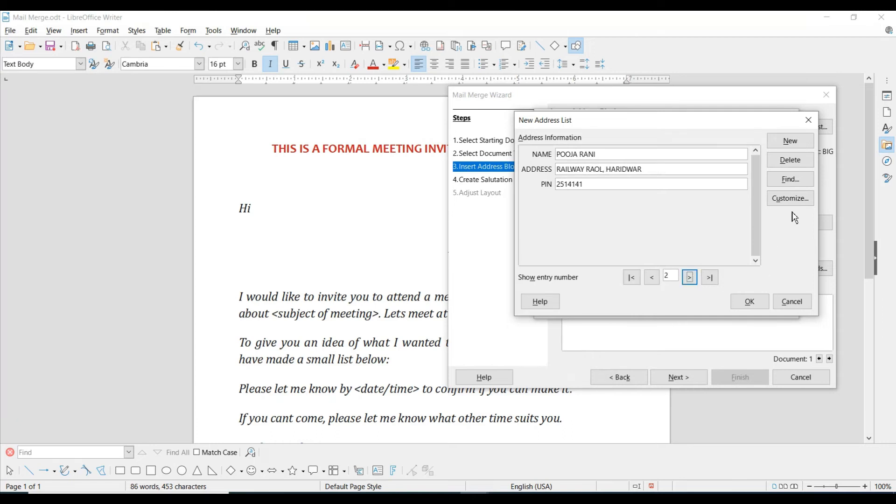
{"action": "left_click", "coordinate": [759, 308]}
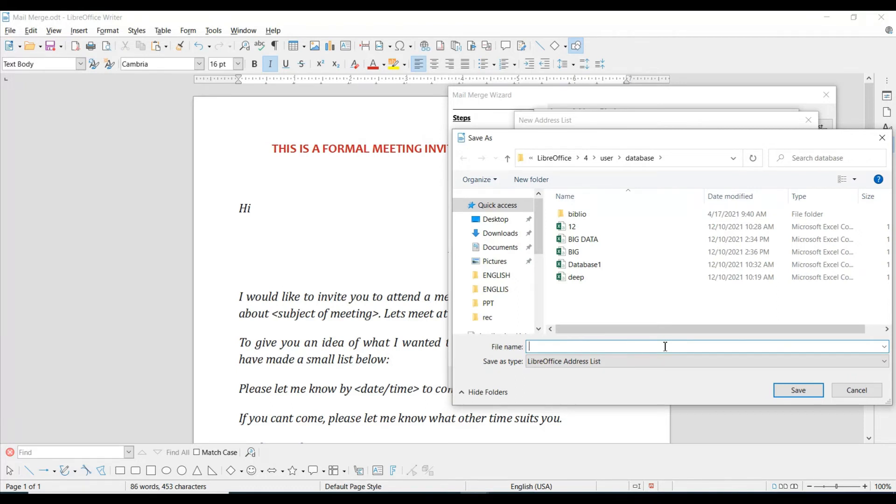
{"action": "type", "text": "INDIA"}
{"action": "left_click", "coordinate": [804, 392]}
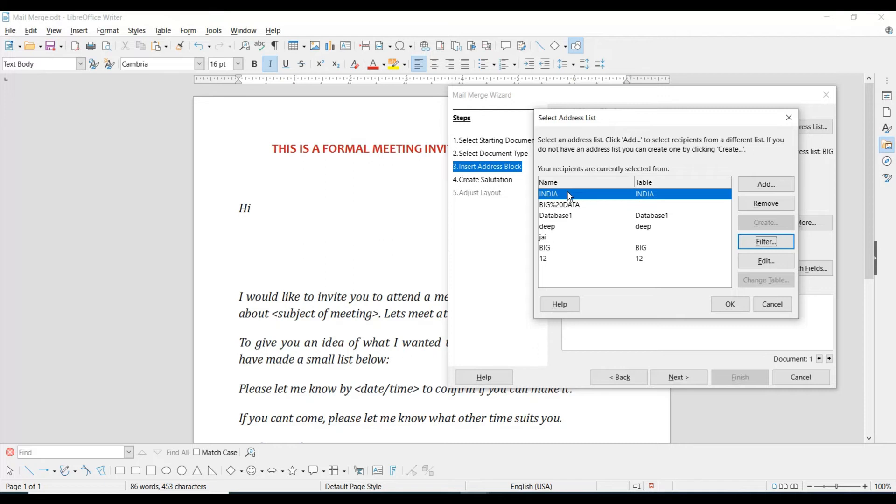
- Select INDIA as the merge's address list and pick the multi-line address block layout
{"action": "left_click", "coordinate": [560, 216]}
{"action": "left_click", "coordinate": [562, 195]}
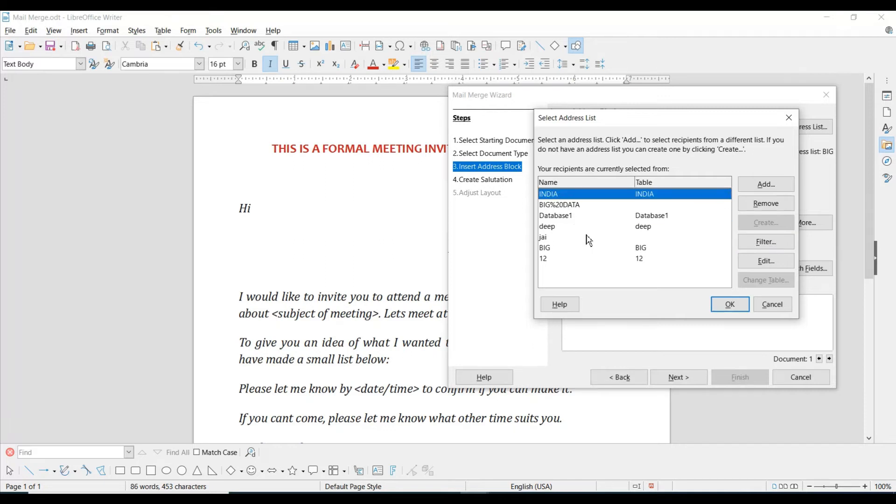
{"action": "left_click", "coordinate": [737, 305]}
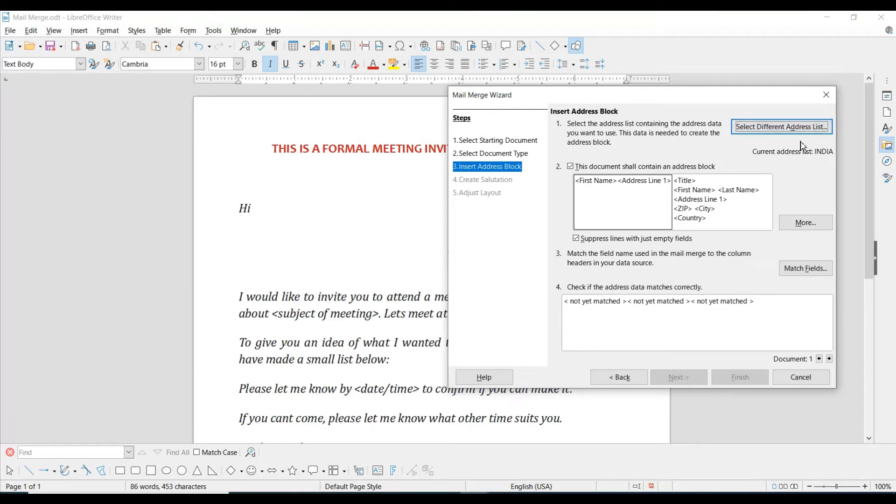
{"action": "left_click", "coordinate": [703, 206]}
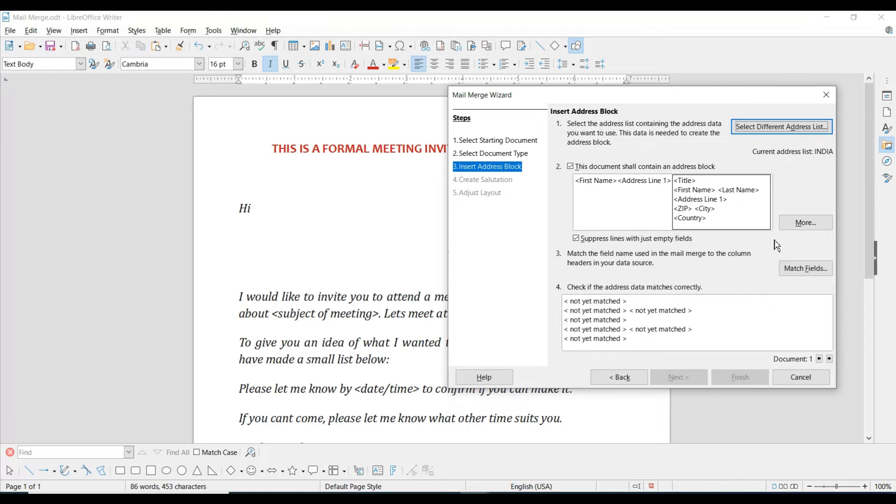
- Start a new address block with First Name on its first line
{"action": "left_click", "coordinate": [804, 222]}
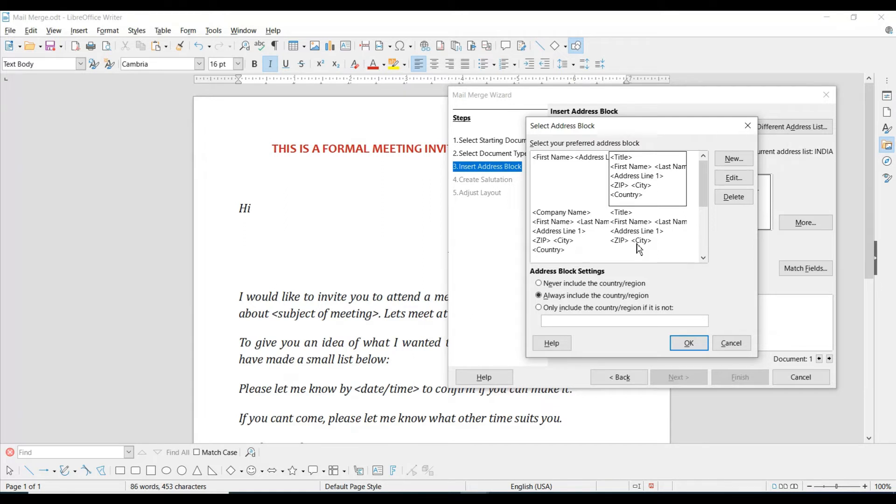
{"action": "left_click", "coordinate": [733, 160]}
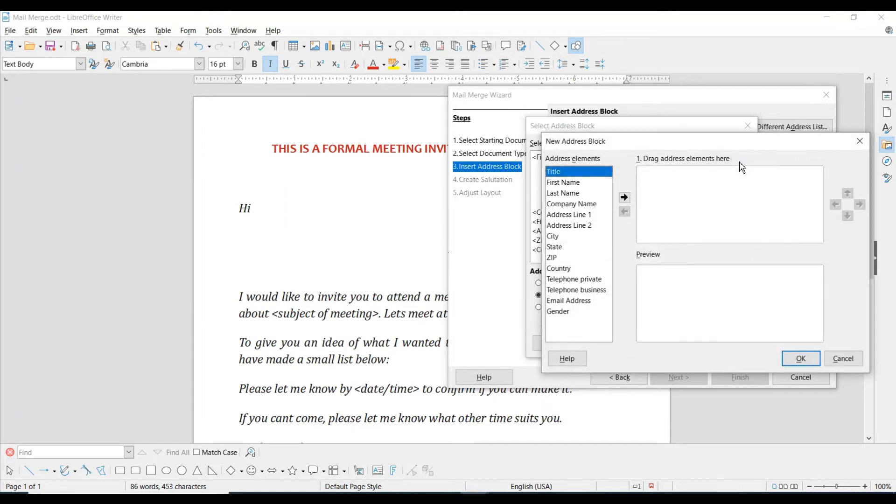
{"action": "left_click", "coordinate": [576, 182]}
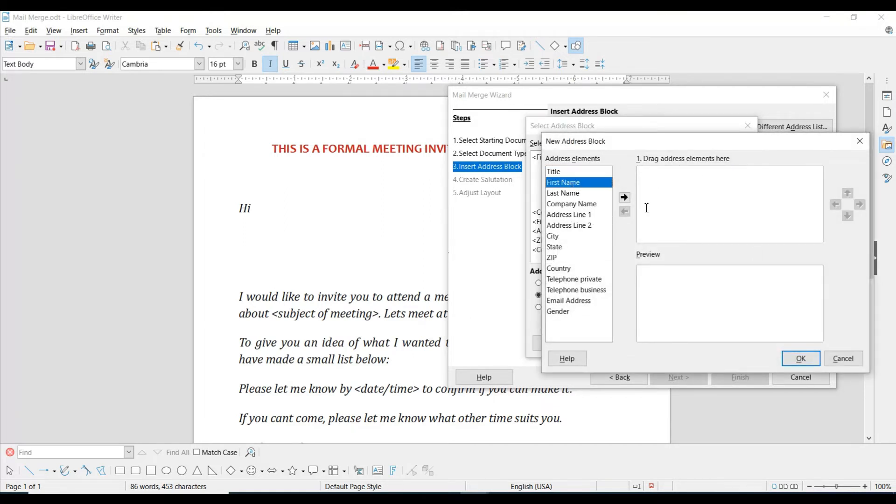
{"action": "left_click", "coordinate": [625, 197]}
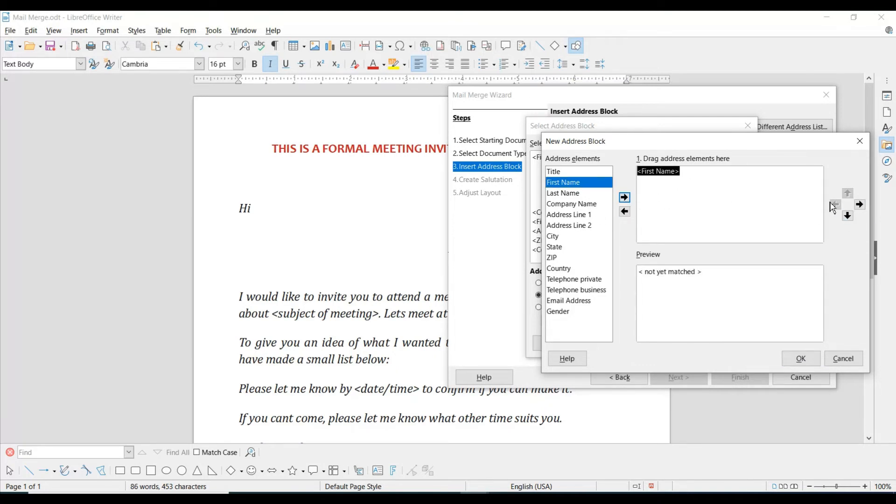
{"action": "left_click", "coordinate": [848, 215]}
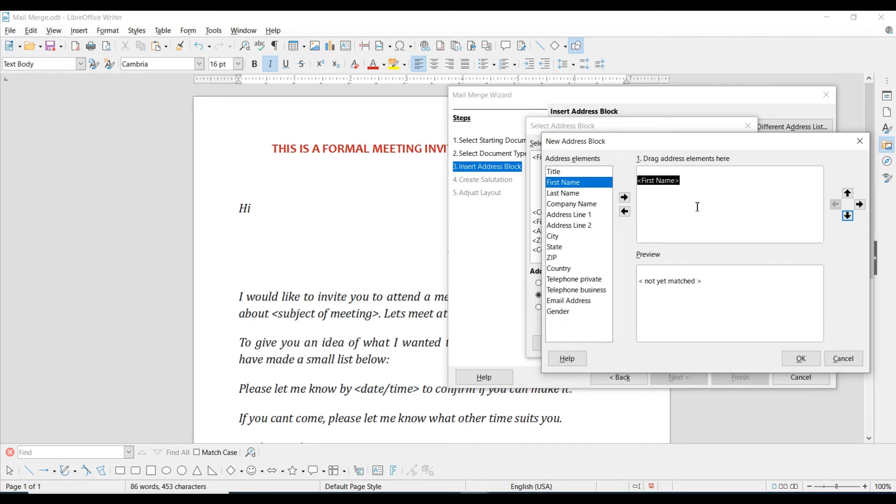
{"action": "left_click", "coordinate": [848, 193]}
{"action": "left_click", "coordinate": [692, 194]}
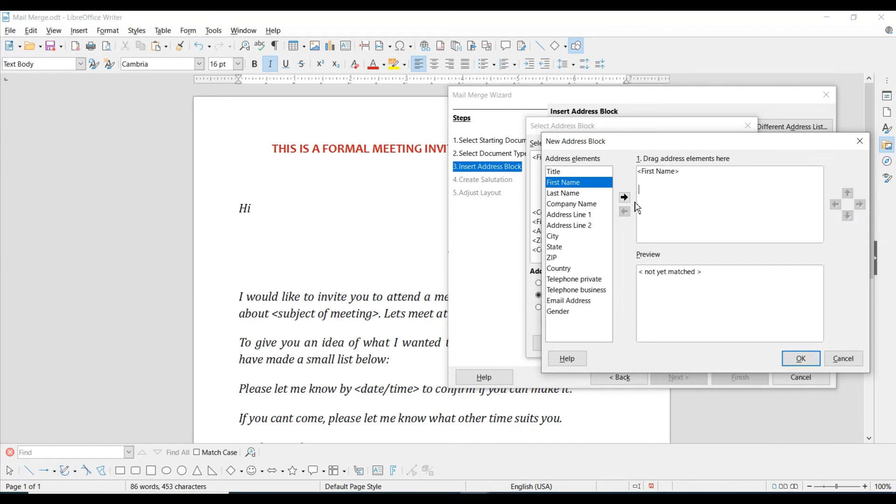
- Add Address Line 1 and ZIP on their own lines, then save and confirm the block
{"action": "left_click", "coordinate": [587, 216]}
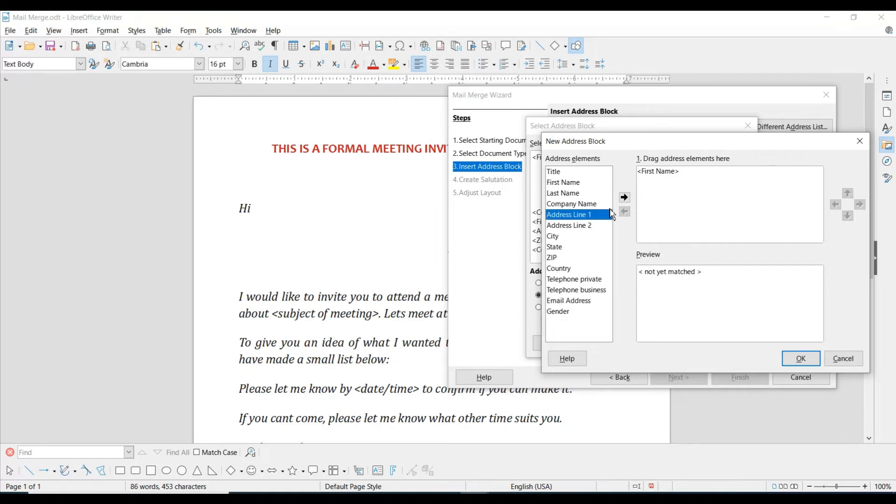
{"action": "left_click", "coordinate": [624, 197]}
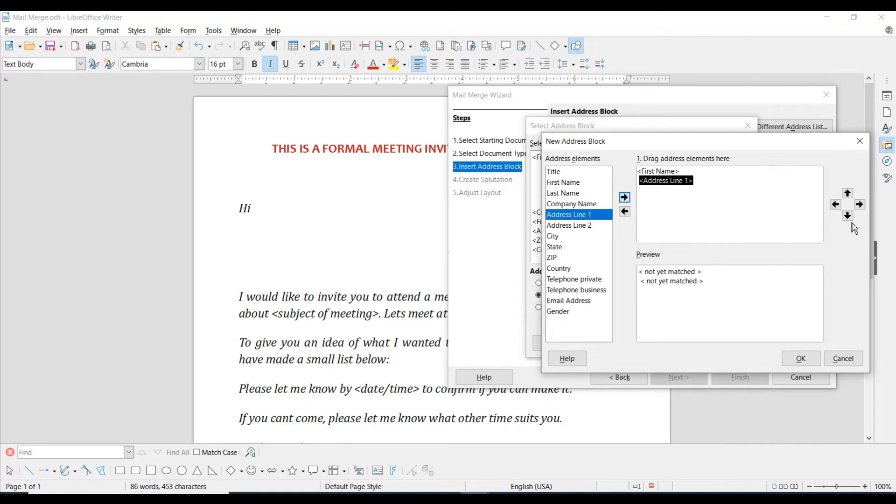
{"action": "left_click", "coordinate": [835, 204]}
{"action": "left_click", "coordinate": [653, 197]}
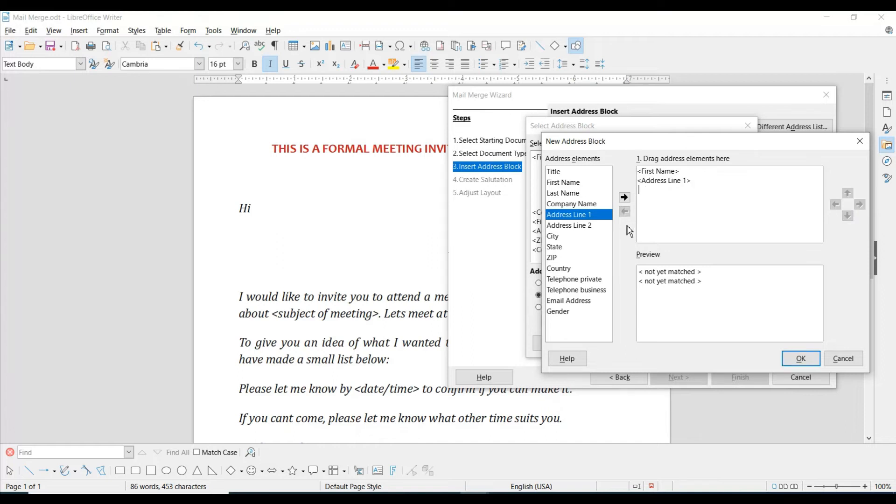
{"action": "left_click", "coordinate": [565, 257]}
{"action": "left_click", "coordinate": [625, 197]}
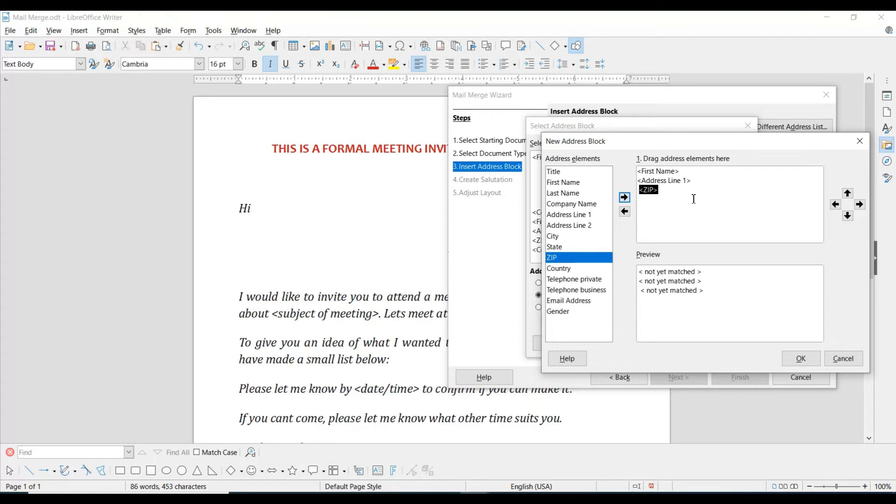
{"action": "left_click", "coordinate": [804, 364]}
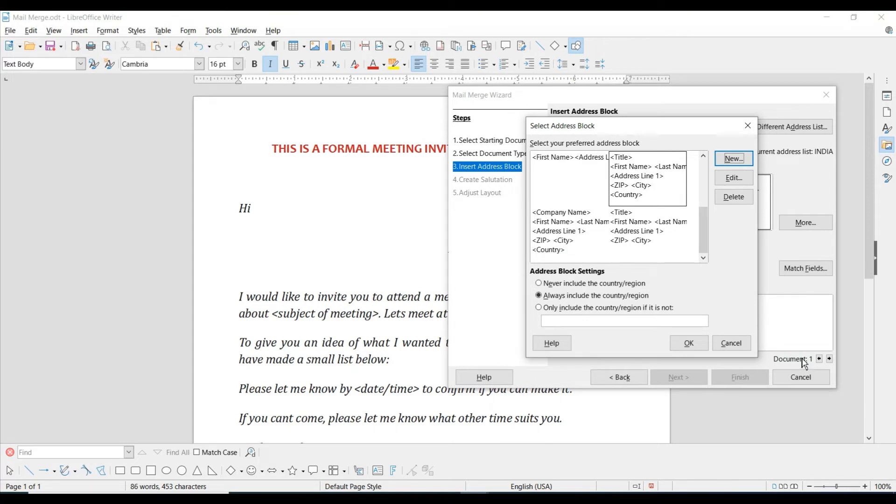
{"action": "left_click", "coordinate": [690, 344]}
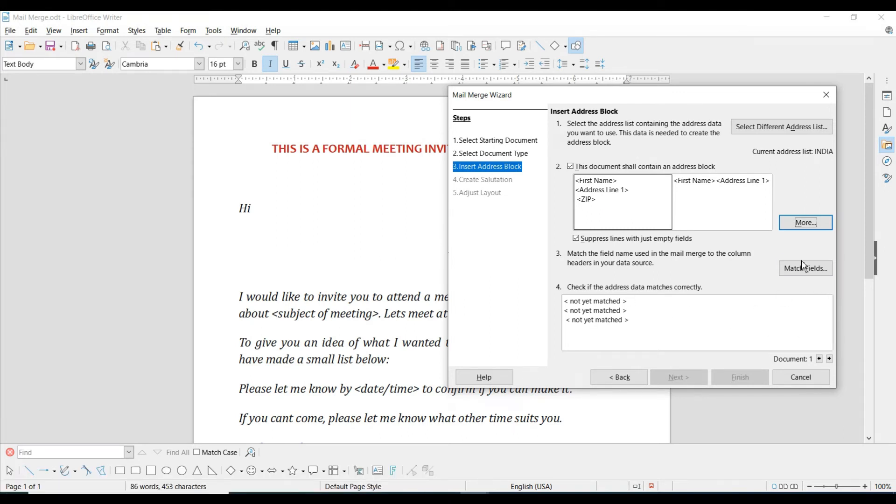
{"action": "left_click", "coordinate": [804, 275]}
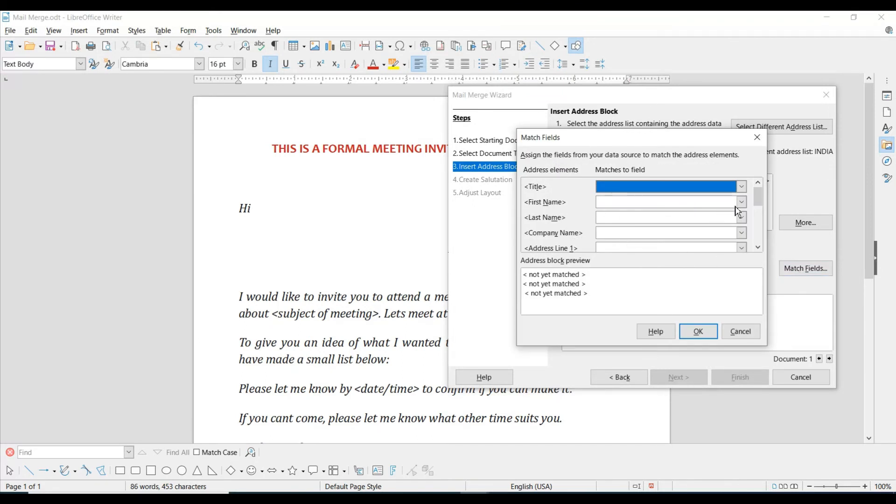
- Map First Name to NAME, Address Line 1 to ADDRESS and ZIP to PIN
{"action": "mouse_move", "coordinate": [760, 200]}
{"action": "left_mouse_down"}
{"action": "mouse_move", "coordinate": [757, 232]}
{"action": "mouse_move", "coordinate": [752, 187]}
{"action": "left_mouse_up"}
{"action": "left_click", "coordinate": [631, 203]}
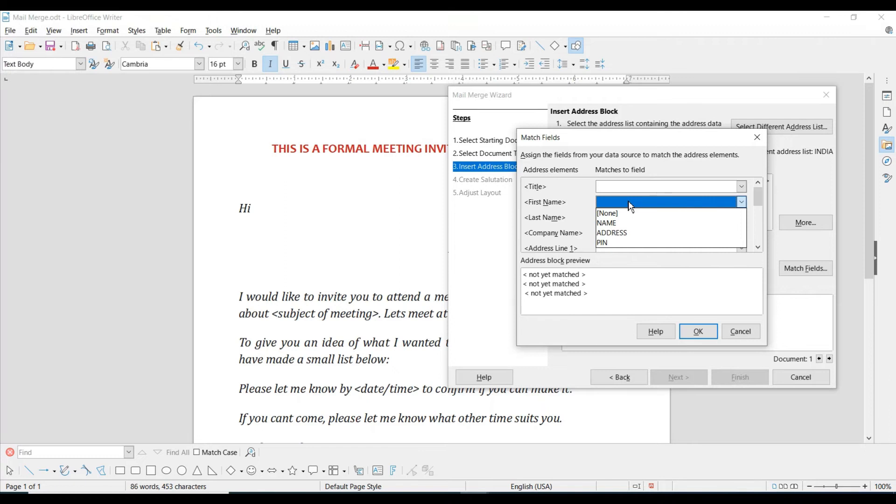
{"action": "left_click", "coordinate": [613, 224]}
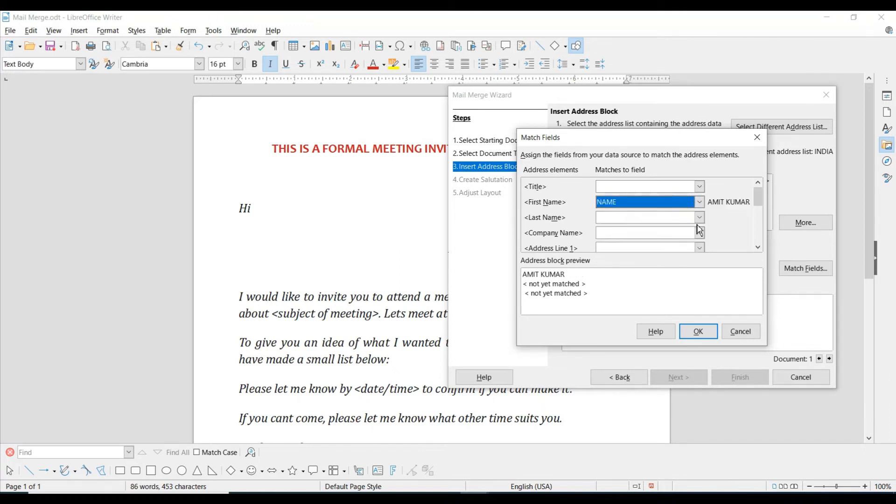
{"action": "left_click", "coordinate": [676, 249]}
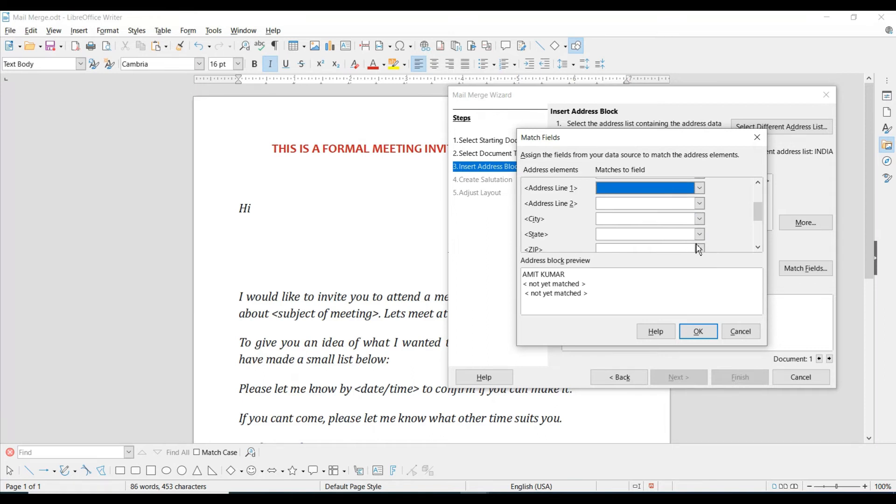
{"action": "left_click", "coordinate": [699, 188]}
{"action": "left_click", "coordinate": [635, 218]}
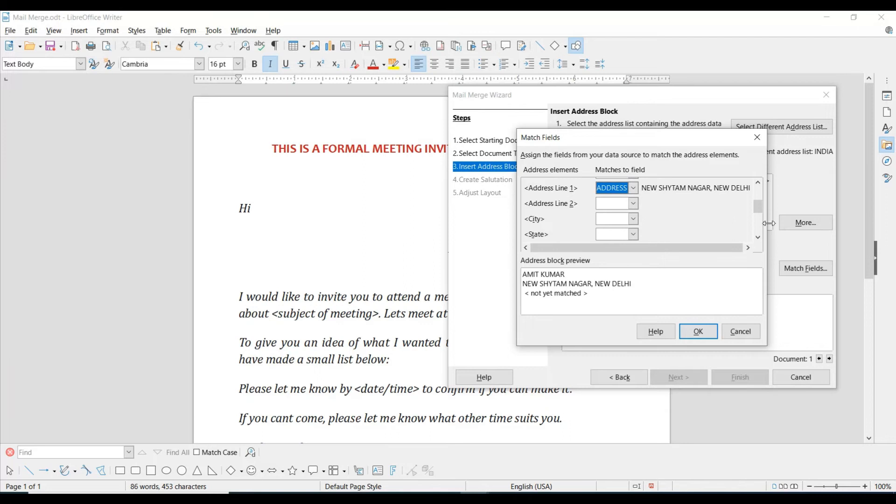
{"action": "scroll", "coordinate": [758, 208], "scroll_direction": "down", "scroll_amount": 1}
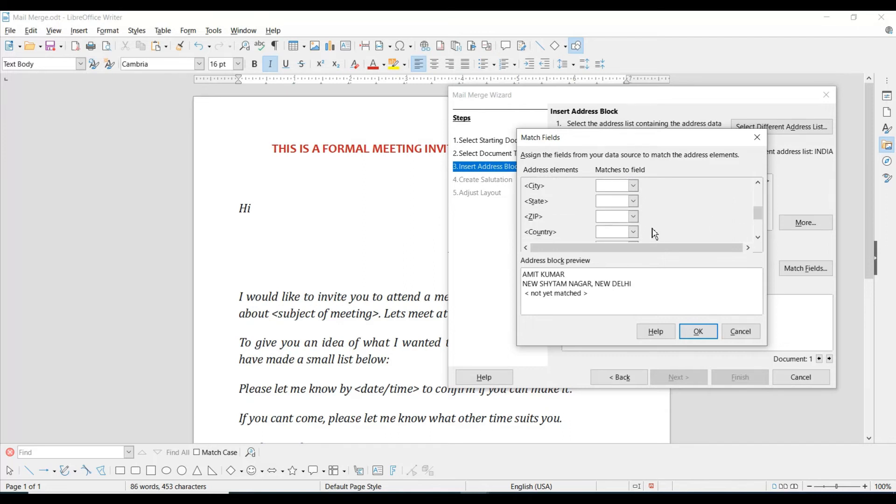
{"action": "left_click", "coordinate": [626, 217]}
{"action": "left_click", "coordinate": [623, 260]}
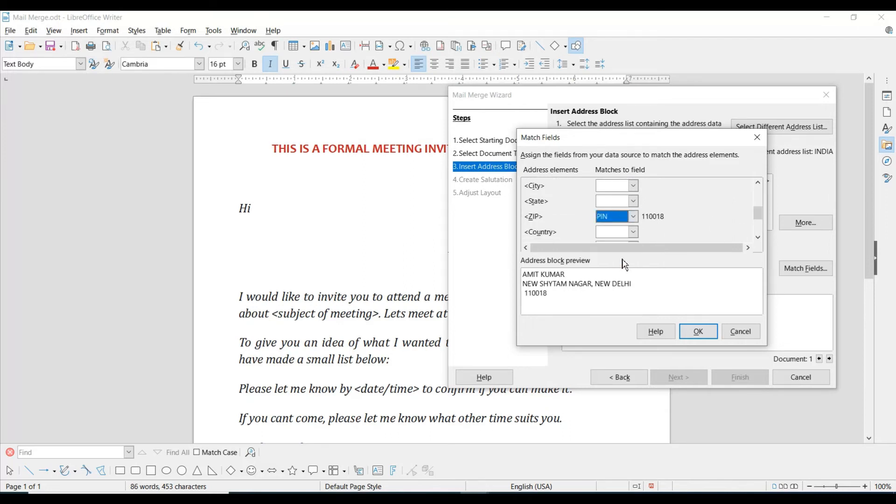
{"action": "left_click", "coordinate": [699, 333]}
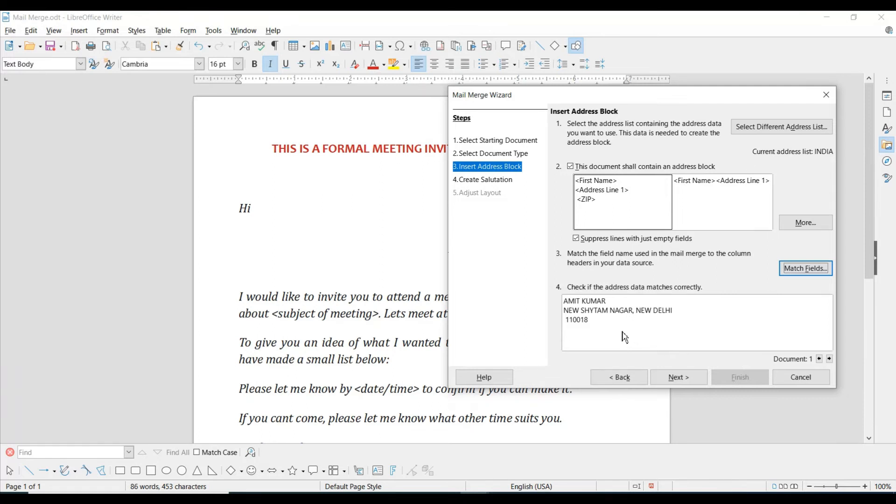
- Move to the salutation step and keep 'Dear Sir or Madam,' as the general salutation
{"action": "left_click", "coordinate": [681, 378]}
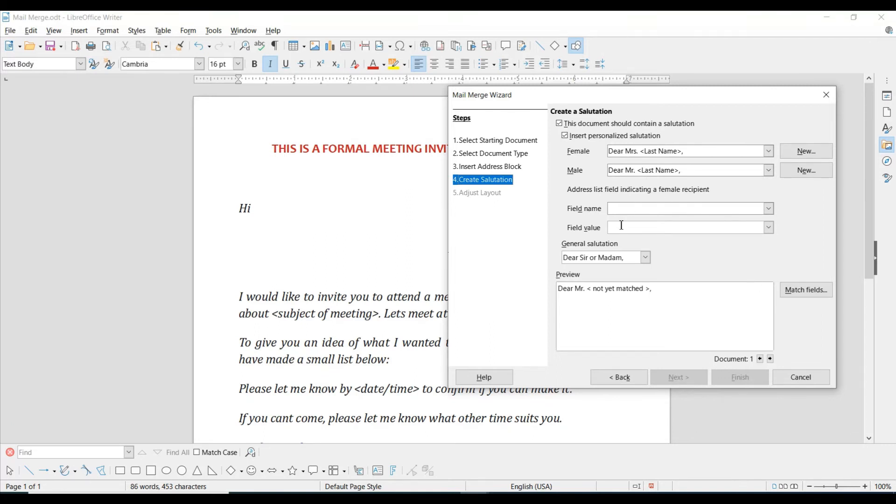
{"action": "left_click", "coordinate": [631, 258]}
{"action": "left_click", "coordinate": [645, 260]}
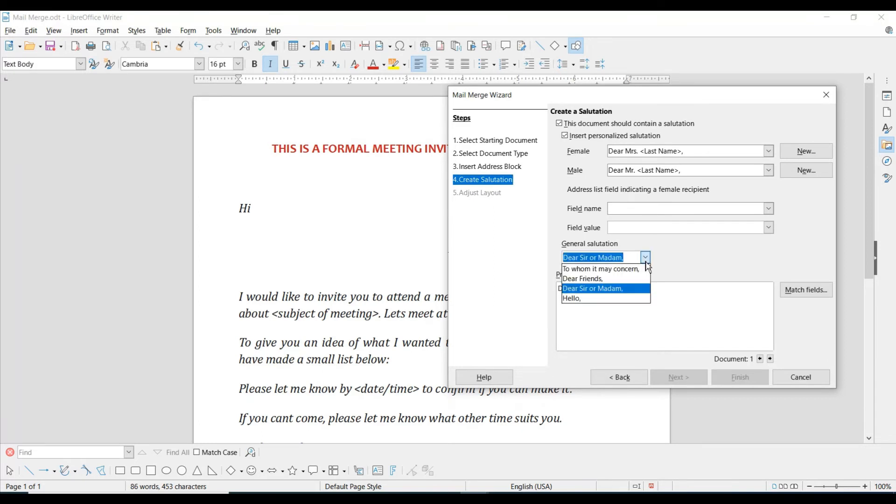
{"action": "left_click", "coordinate": [646, 261]}
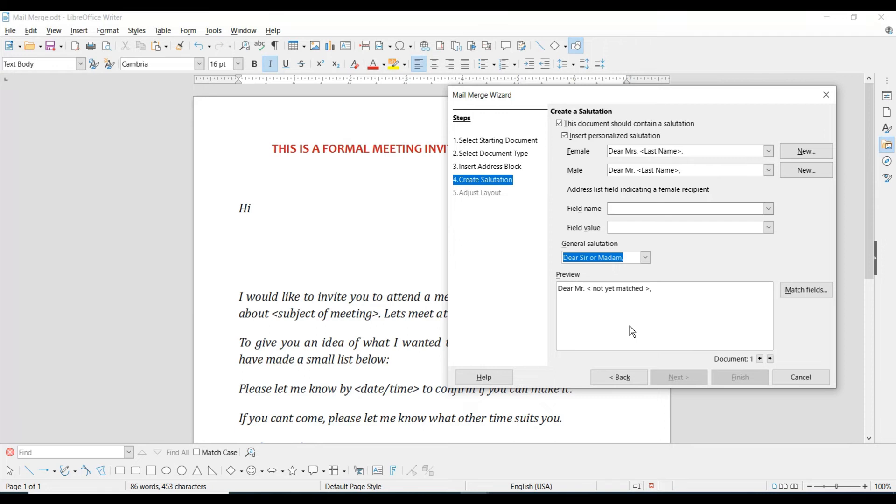
- Match the salutation's Last Name to the NAME column and advance to Adjust Layout
{"action": "left_click", "coordinate": [805, 294]}
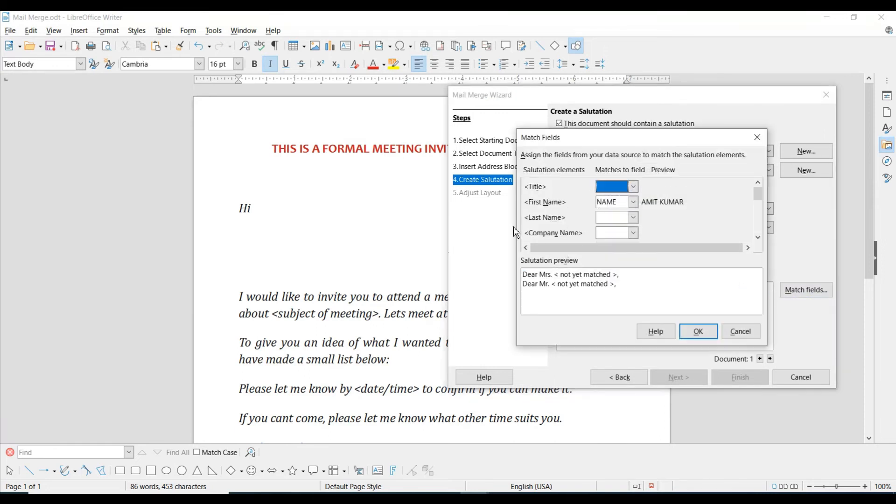
{"action": "left_click", "coordinate": [633, 219]}
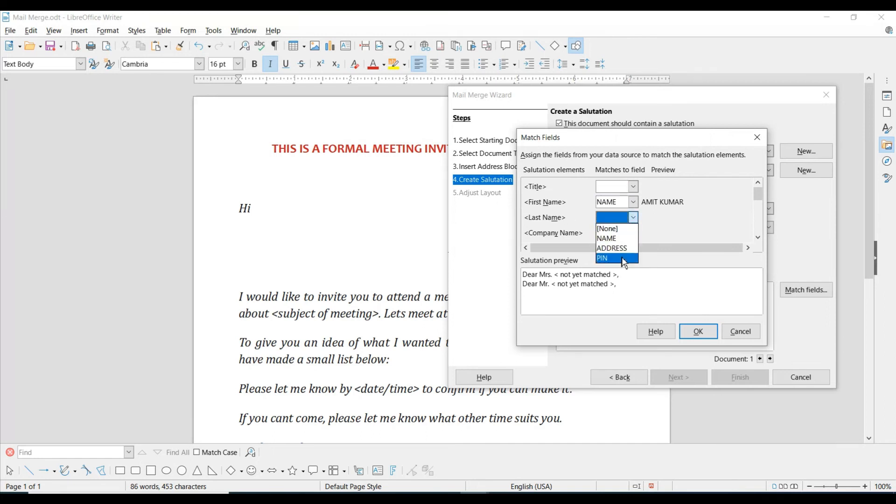
{"action": "left_click", "coordinate": [624, 239]}
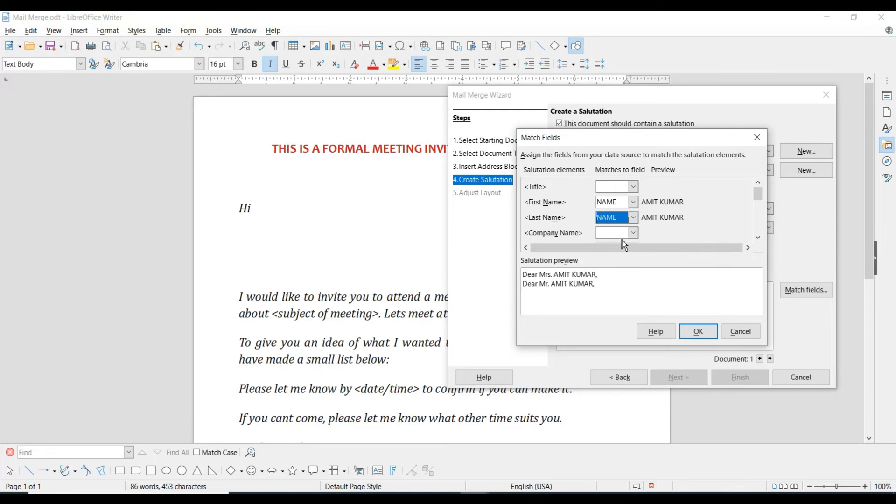
{"action": "left_click", "coordinate": [634, 220]}
{"action": "left_click", "coordinate": [633, 220]}
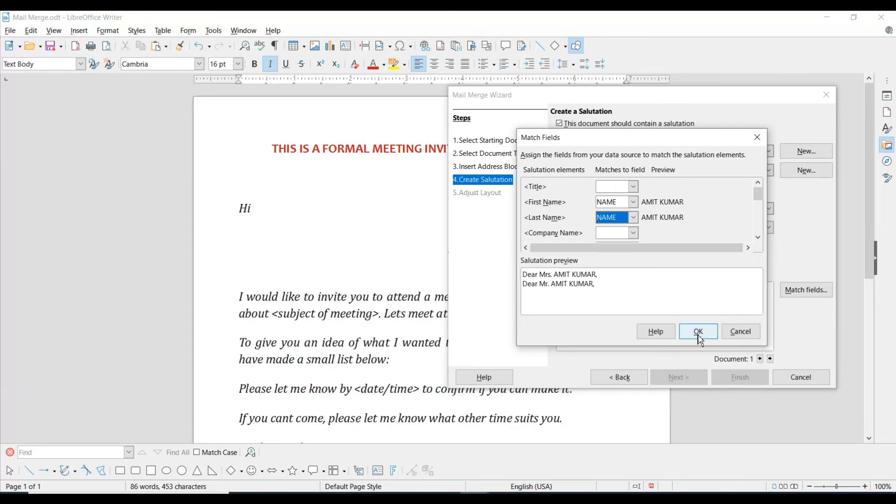
{"action": "left_click", "coordinate": [699, 333]}
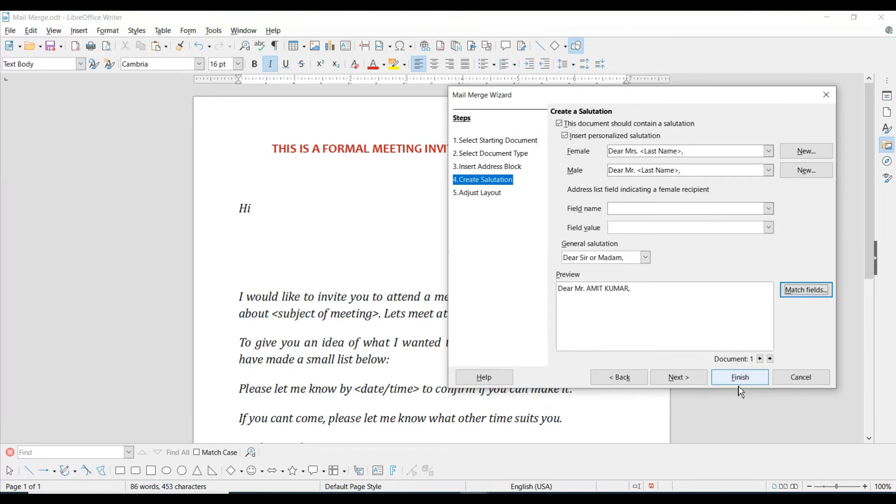
{"action": "left_click", "coordinate": [676, 382]}
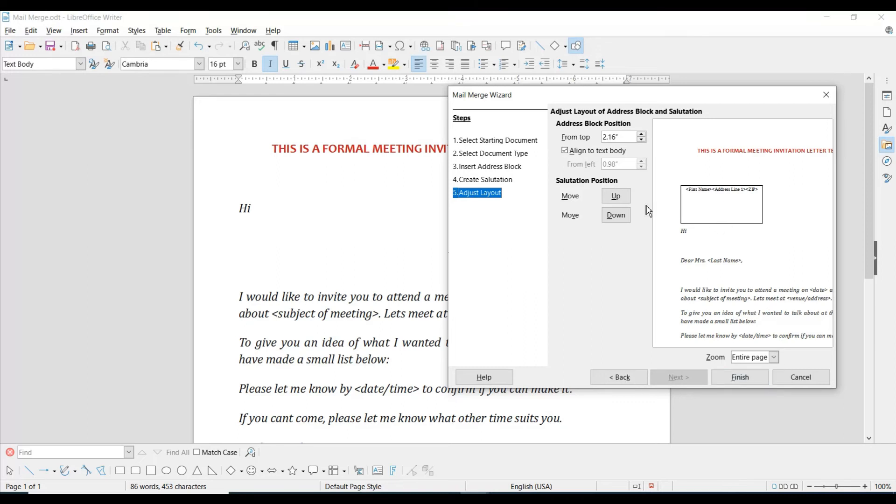
- Set the address block's distance from the top of the page to 2.02"
{"action": "left_click", "coordinate": [642, 141]}
{"action": "left_click", "coordinate": [642, 141]}
{"action": "left_click", "coordinate": [642, 140]}
{"action": "left_click", "coordinate": [643, 139]}
{"action": "left_click", "coordinate": [642, 136]}
{"action": "left_click", "coordinate": [643, 136]}
{"action": "left_click", "coordinate": [643, 136]}
{"action": "left_click", "coordinate": [641, 140]}
- Try a left offset, realign the address block to the text body, and test moving the salutation
{"action": "left_click", "coordinate": [570, 153]}
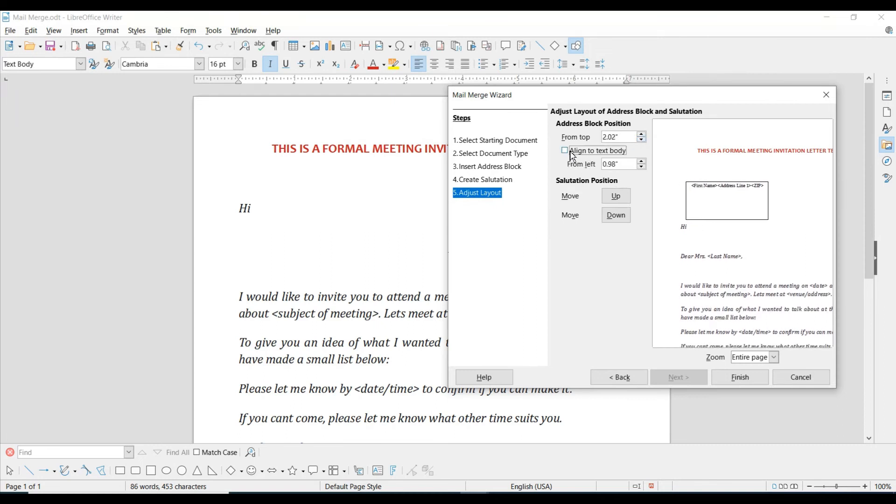
{"action": "left_click", "coordinate": [642, 168]}
{"action": "left_click", "coordinate": [642, 167]}
{"action": "left_click", "coordinate": [642, 167]}
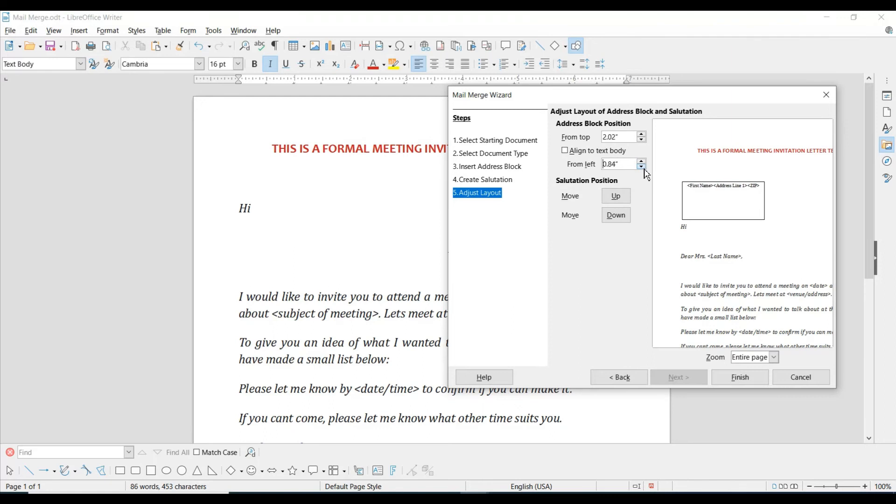
{"action": "left_click", "coordinate": [569, 152]}
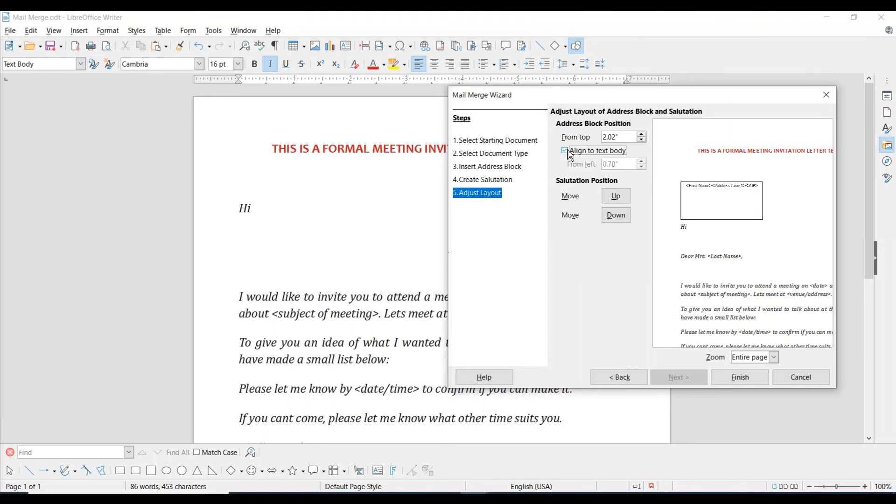
{"action": "left_click", "coordinate": [615, 217]}
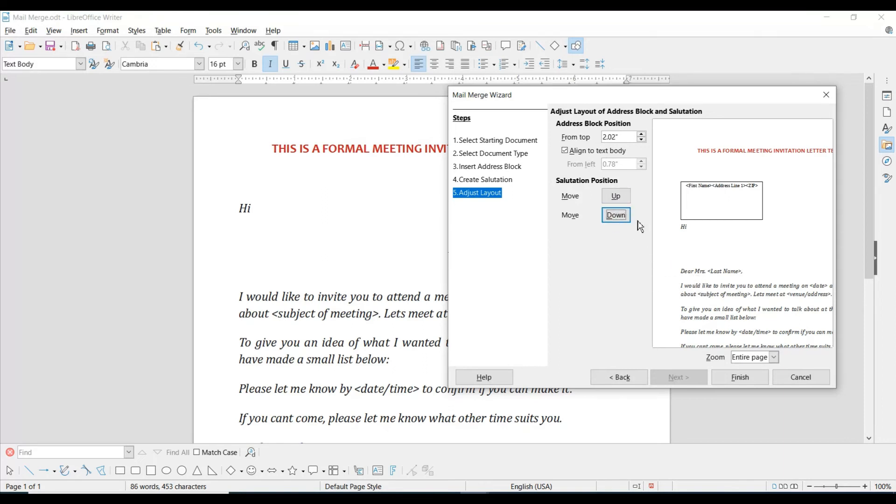
{"action": "left_click", "coordinate": [616, 198]}
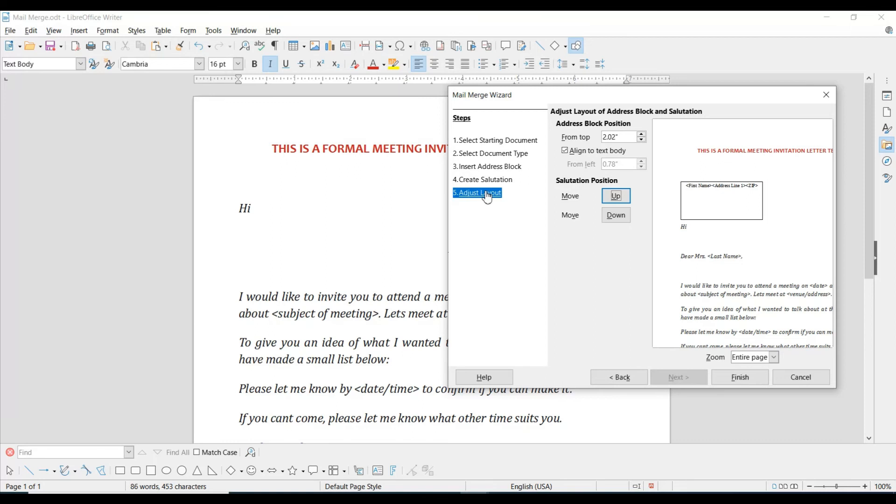
- Finish the Mail Merge wizard so the merge fields appear in the letter
{"action": "left_click", "coordinate": [742, 379]}
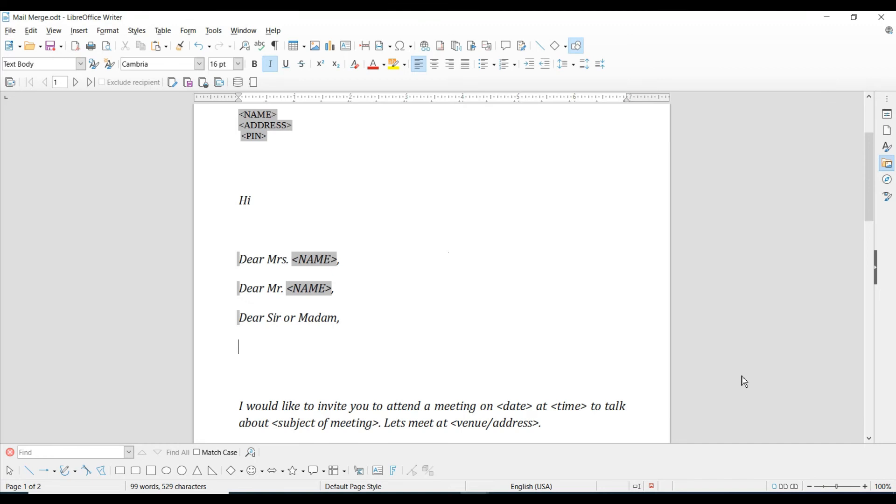
{"action": "scroll", "coordinate": [281, 219], "scroll_direction": "up", "scroll_amount": 2}
{"action": "scroll", "coordinate": [281, 219], "scroll_direction": "up", "scroll_amount": 1}
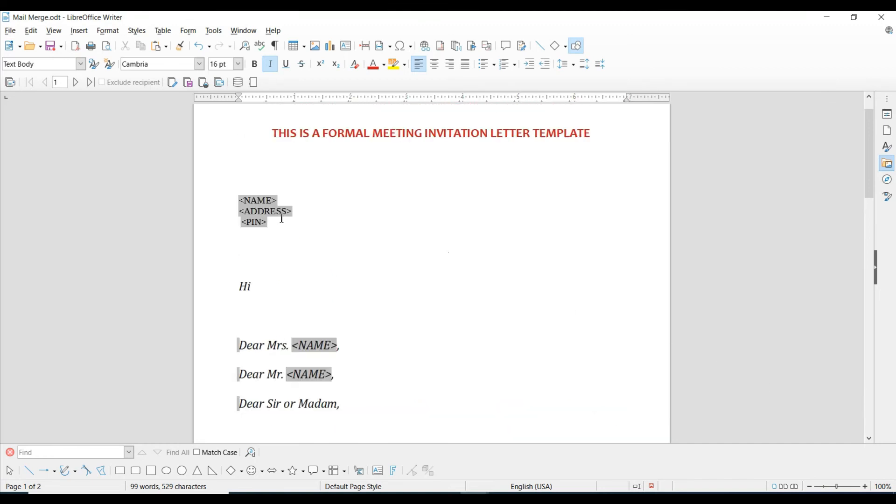
{"action": "scroll", "coordinate": [282, 219], "scroll_direction": "down", "scroll_amount": 2}
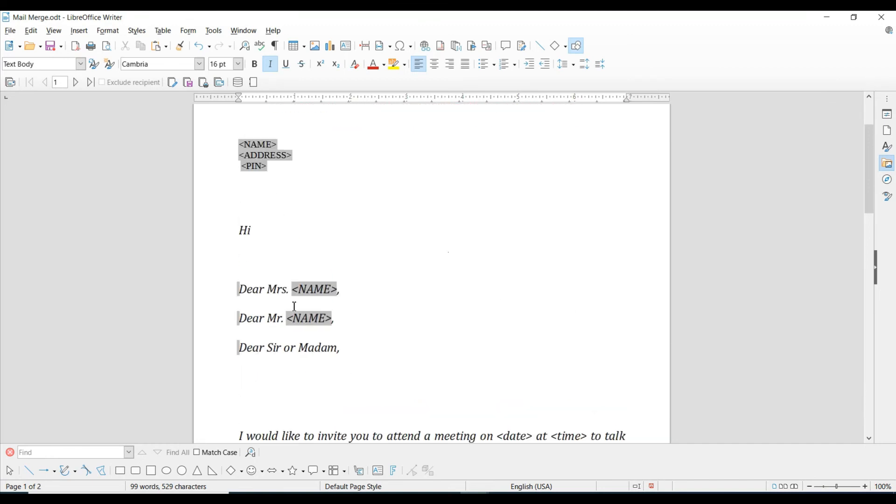
- Delete the Dear Mrs. and Dear Mr. lines and the blank lines, leaving 'Dear Sir or Madam,' under Hi
{"action": "left_click", "coordinate": [347, 323]}
{"action": "left_click_drag", "start_coordinate": [348, 323], "coordinate": [232, 292]}
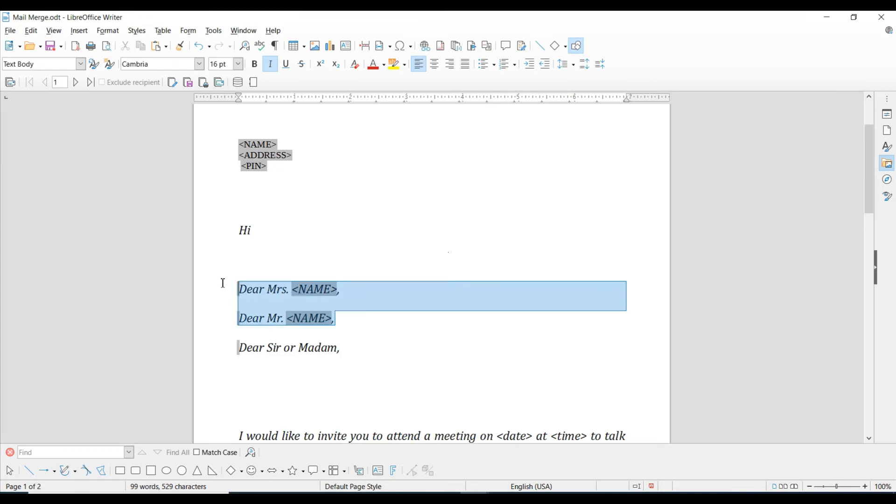
{"action": "key", "text": "Delete"}
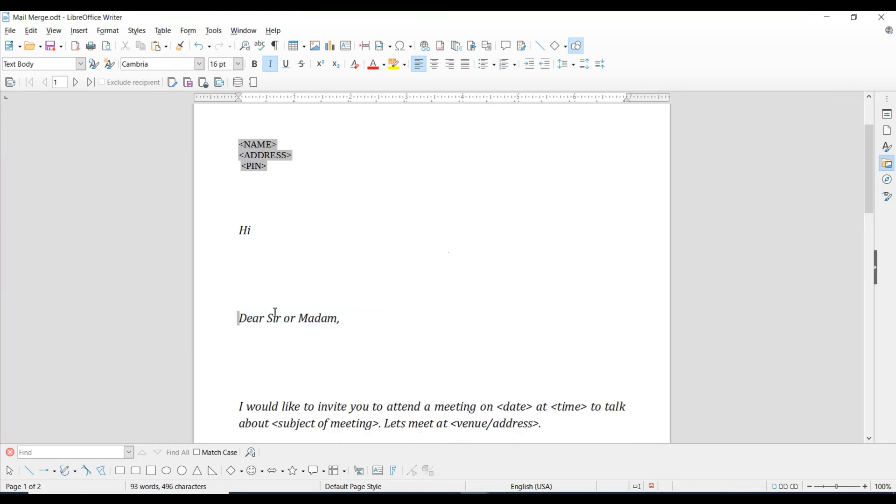
{"action": "key", "text": "BackSpace"}
{"action": "key", "text": "BackSpace"}
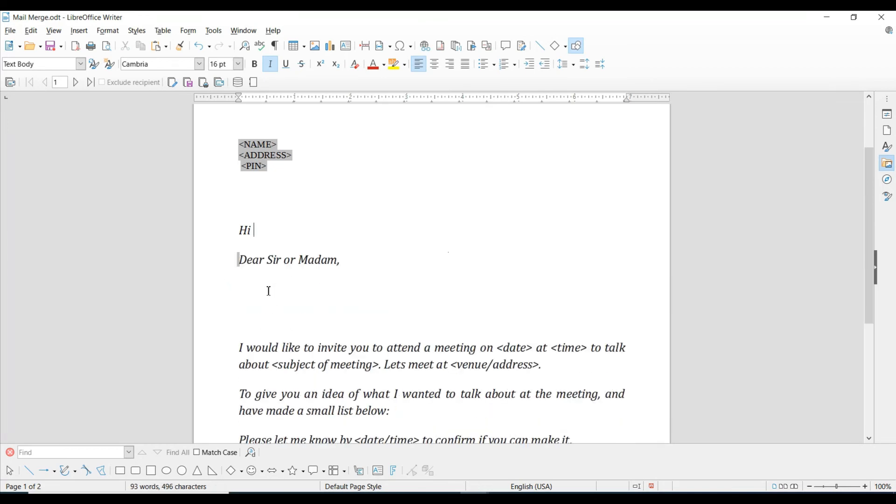
{"action": "scroll", "coordinate": [279, 285], "scroll_direction": "up", "scroll_amount": 3}
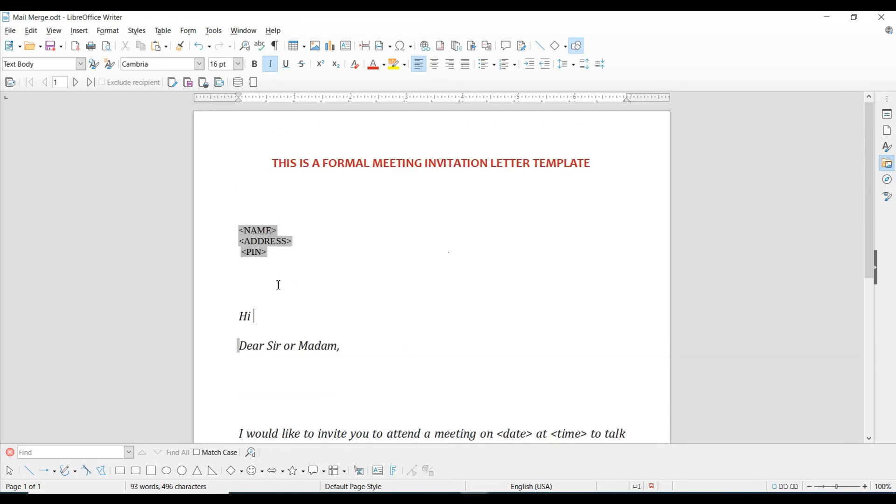
{"action": "left_click", "coordinate": [238, 232]}
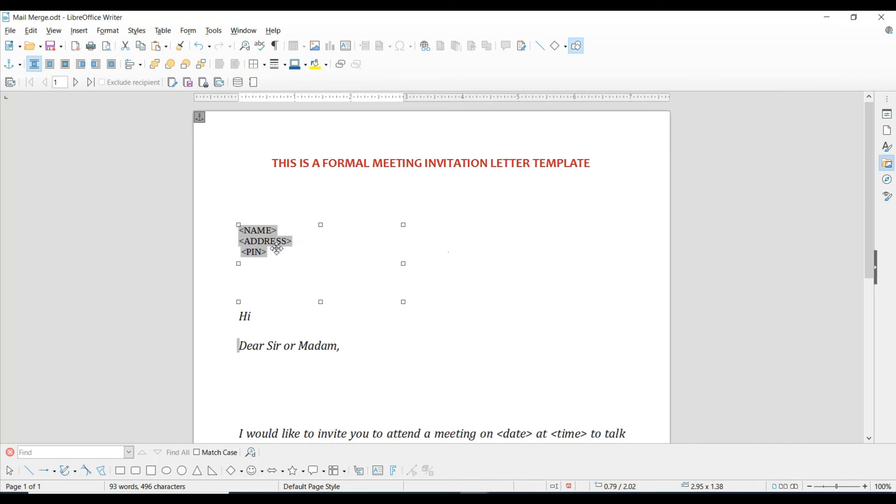
- Type the labels 'NAME - ', 'ADDRESS - ' and 'PIN CODE - ' before their merge fields in the address block
{"action": "double_click", "coordinate": [309, 244]}
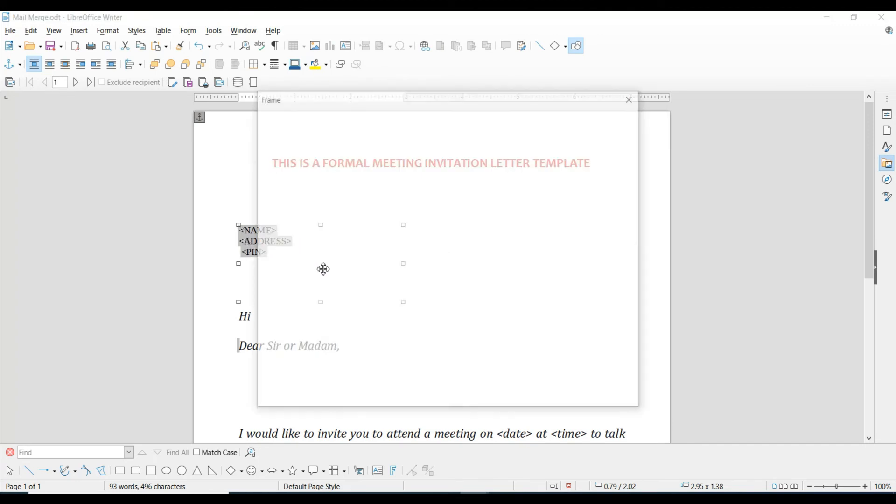
{"action": "left_click", "coordinate": [634, 99]}
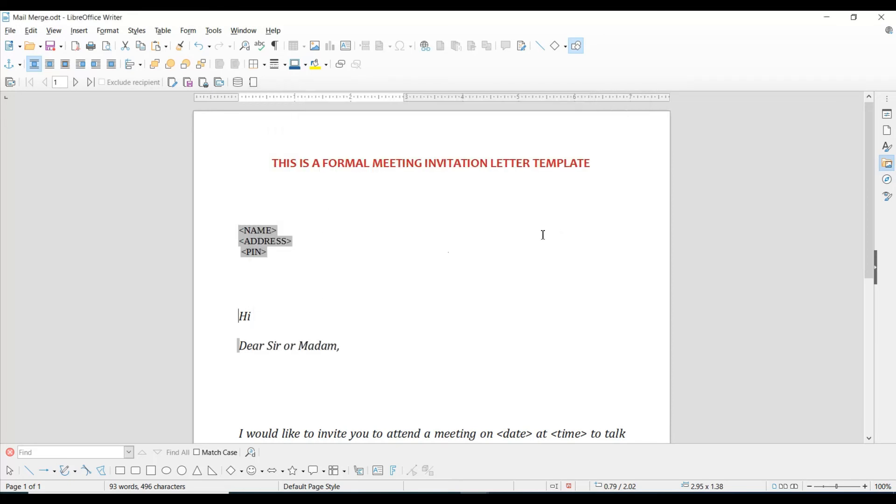
{"action": "key", "text": "Escape"}
{"action": "left_click", "coordinate": [265, 241]}
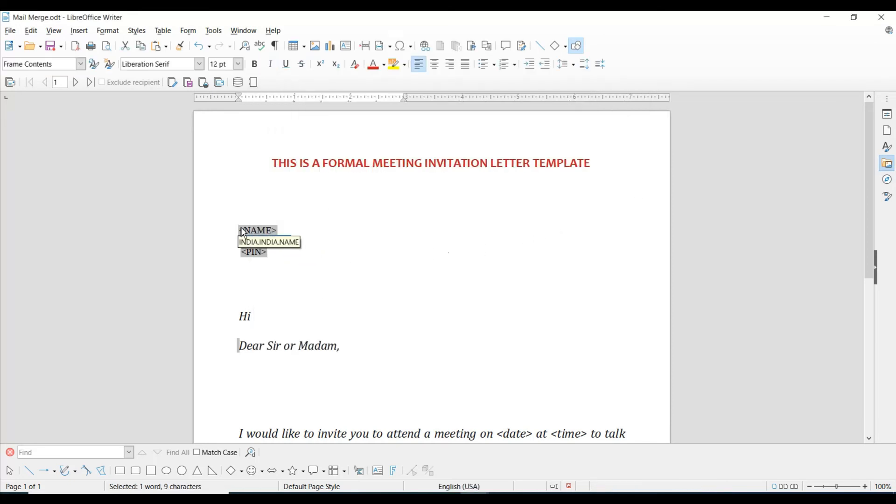
{"action": "left_click", "coordinate": [400, 261]}
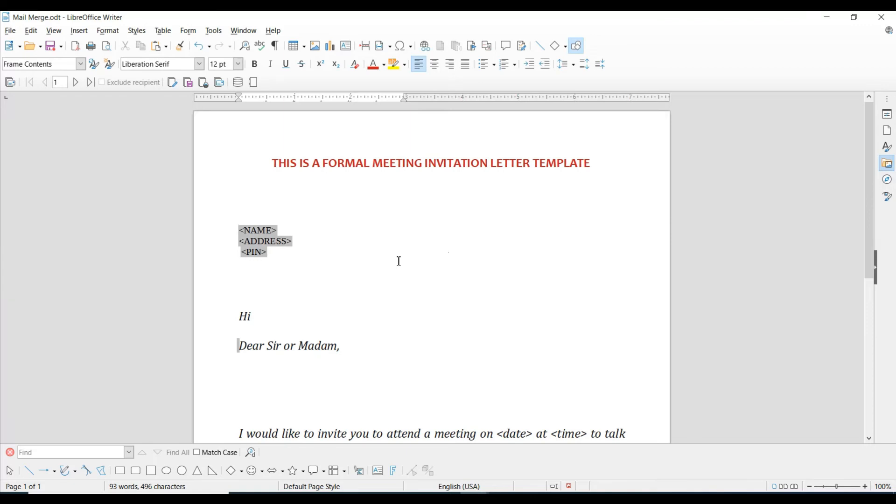
{"action": "type", "text": "NAME - <N"}
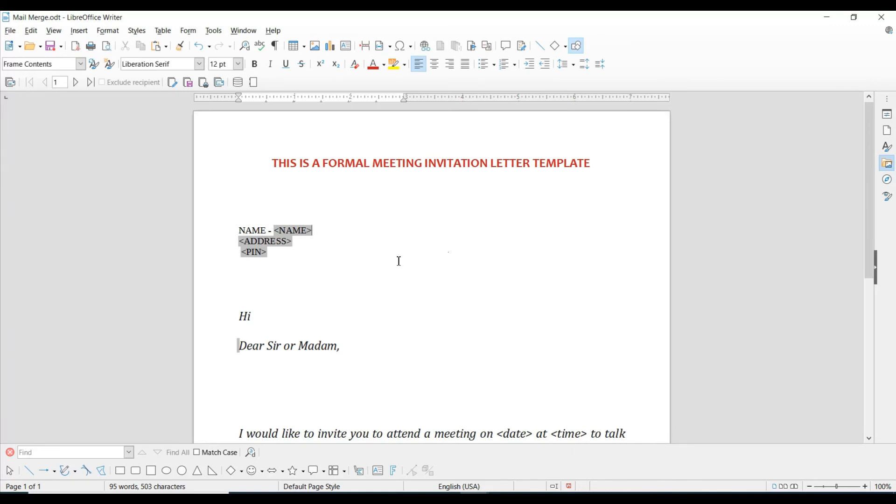
{"action": "type", "text": "AME> ADDRESS"}
{"action": "type", "text": " - <ADDRESS> "}
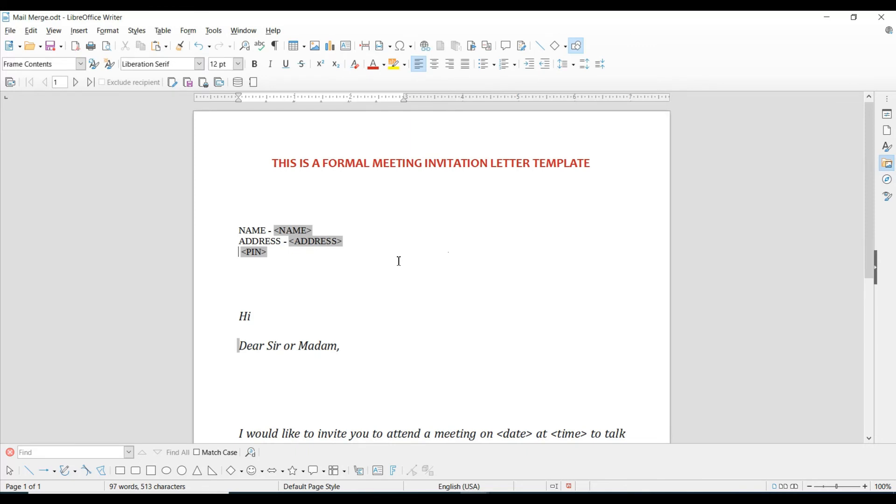
{"action": "type", "text": "PIN COD"}
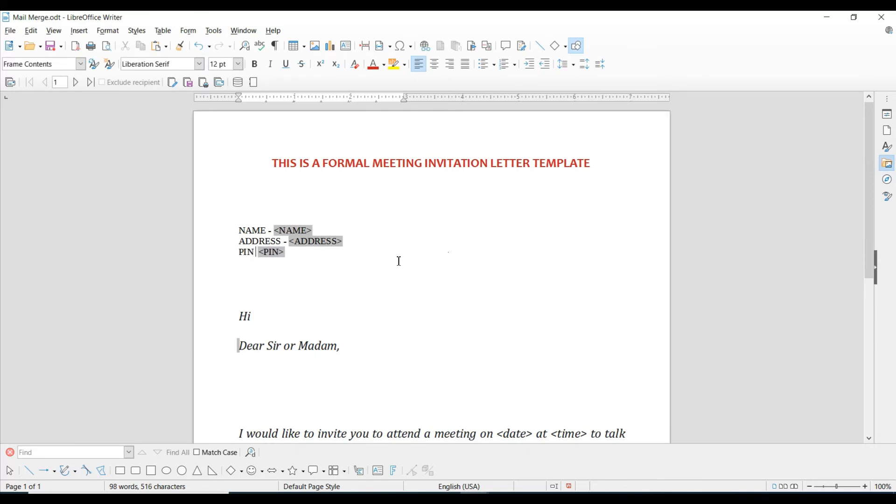
{"action": "type", "text": "E -"}
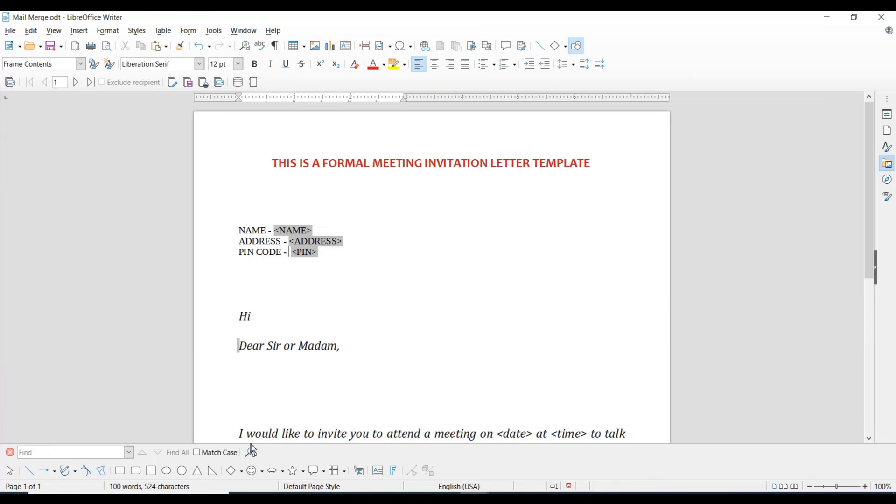
{"action": "left_click", "coordinate": [250, 413]}
- Delete the blank lines below 'Dear Sir or Madam,' and check which data column the <NAME> field uses
{"action": "left_click", "coordinate": [254, 400]}
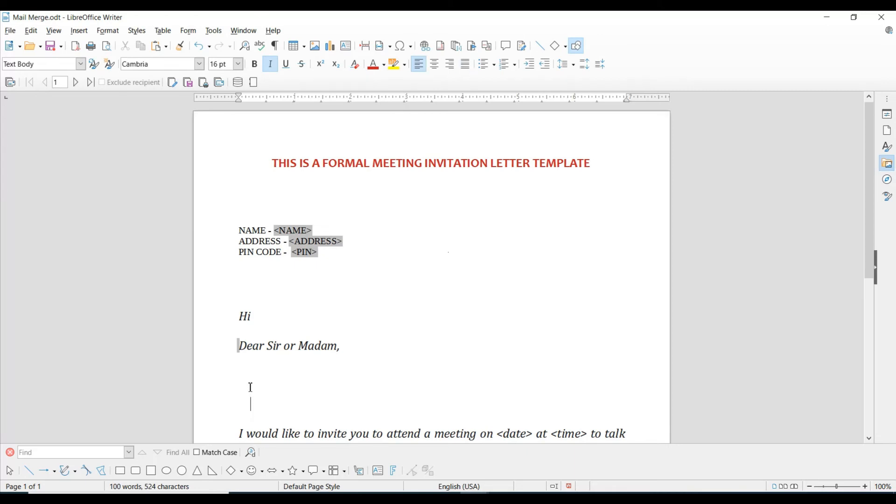
{"action": "key", "text": "BackSpace"}
{"action": "key", "text": "BackSpace"}
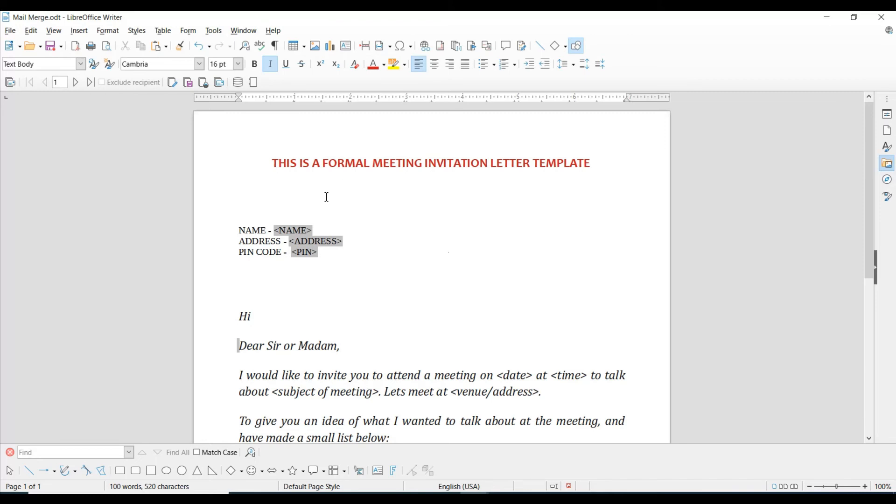
{"action": "left_click", "coordinate": [279, 231]}
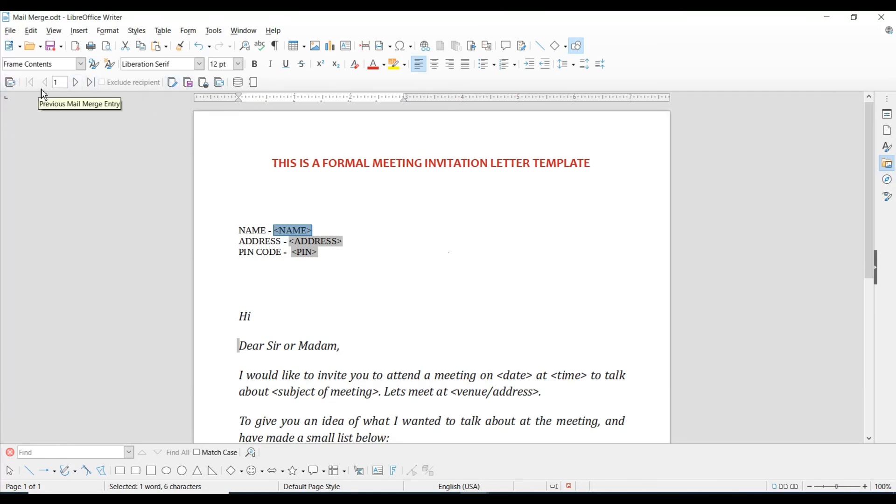
- Step through merge entries 2 and 3 to preview the letter with recipient data
{"action": "left_click", "coordinate": [76, 84]}
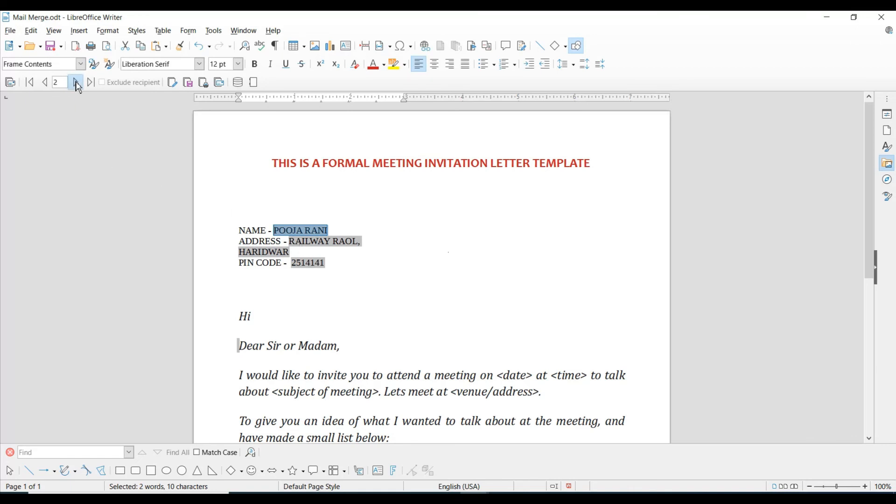
{"action": "left_click", "coordinate": [76, 84]}
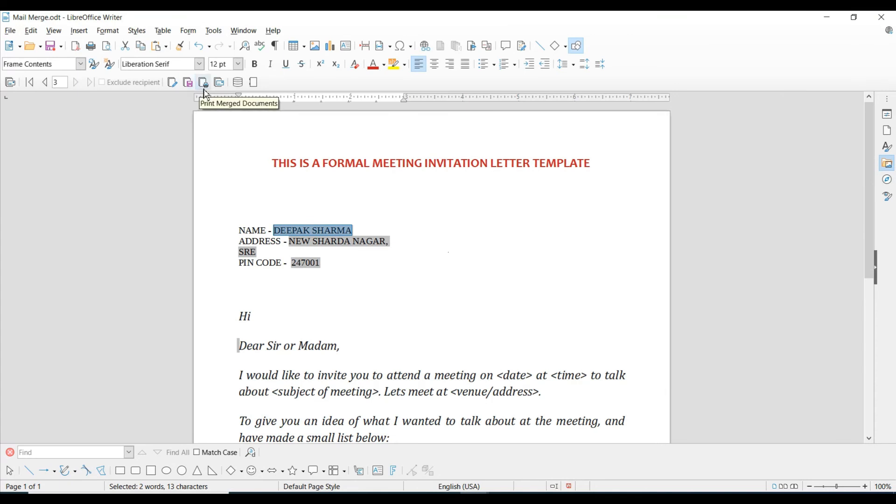
- Generate the individual merged letters as a new 5-page document, Untitled 4, and maximize it
{"action": "left_click", "coordinate": [238, 84]}
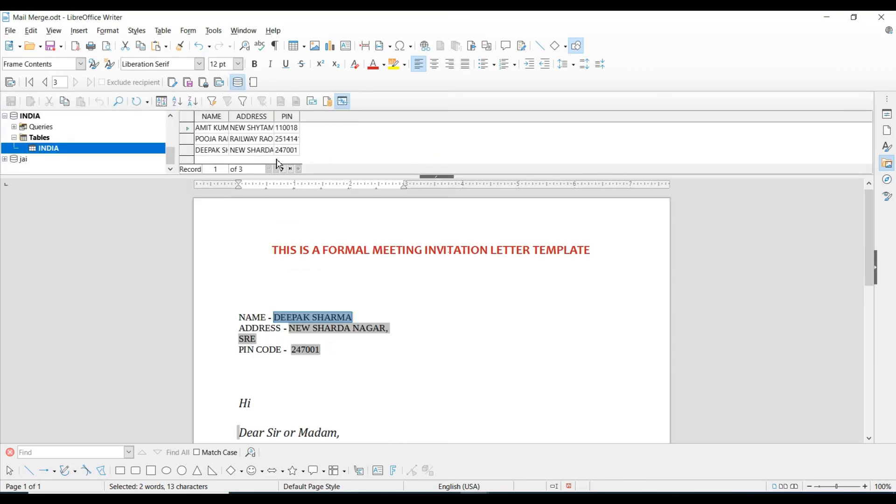
{"action": "left_click", "coordinate": [238, 83]}
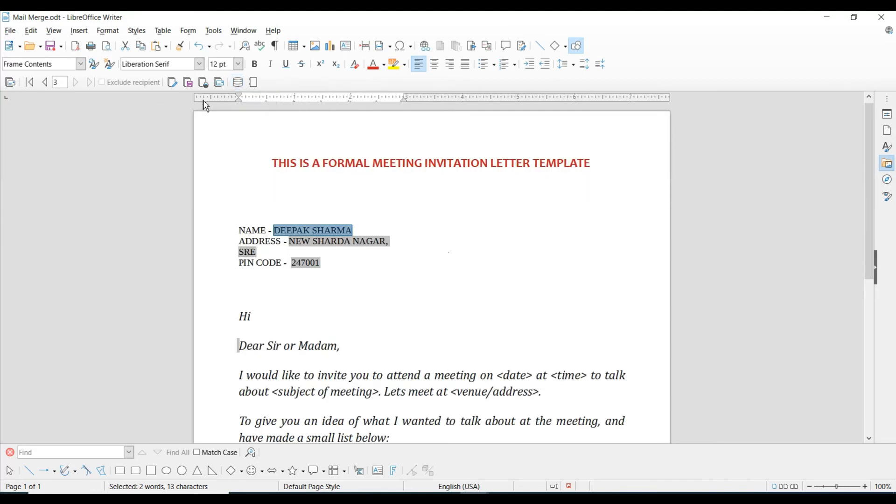
{"action": "left_click", "coordinate": [175, 89]}
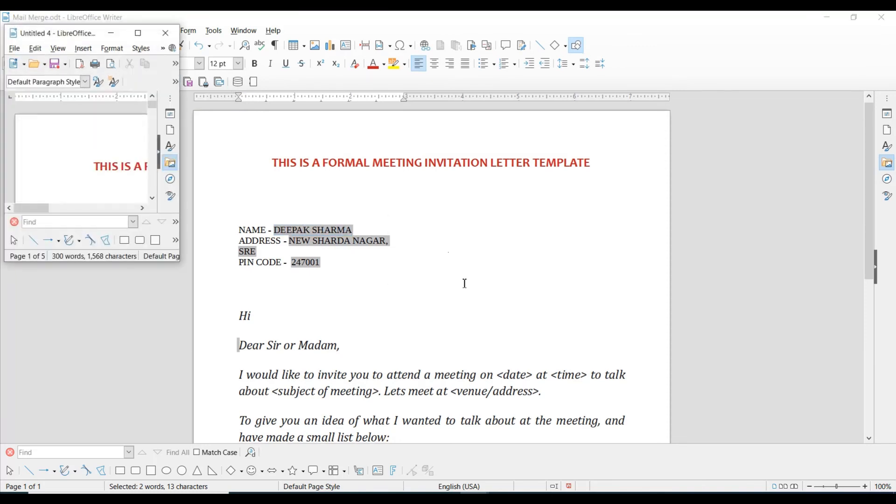
{"action": "left_click", "coordinate": [138, 33]}
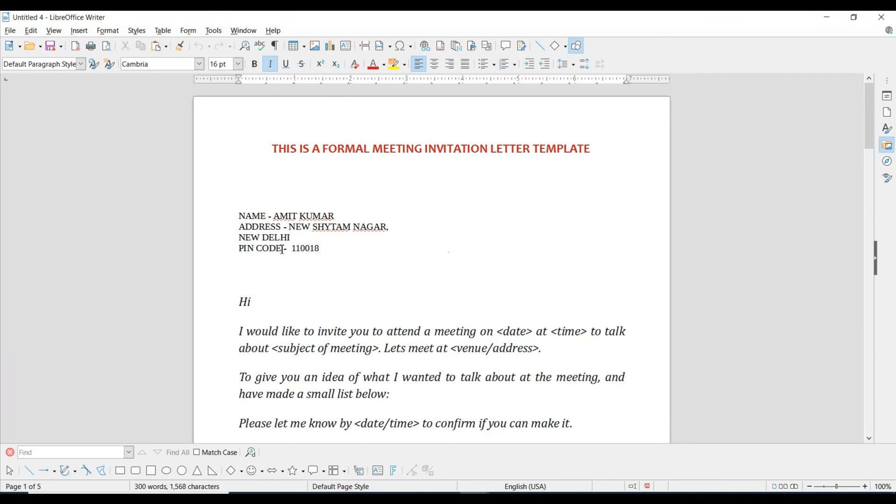
{"action": "scroll", "coordinate": [318, 260], "scroll_direction": "down", "scroll_amount": 15}
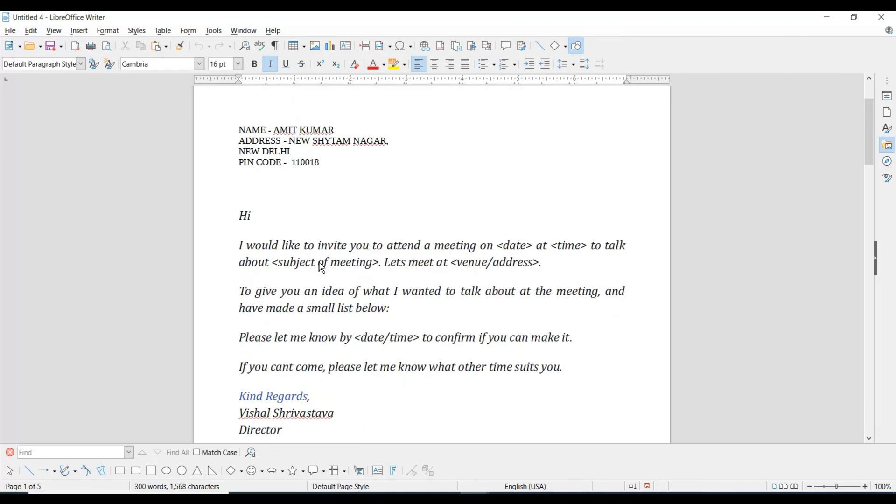
{"action": "scroll", "coordinate": [327, 270], "scroll_direction": "down", "scroll_amount": 4}
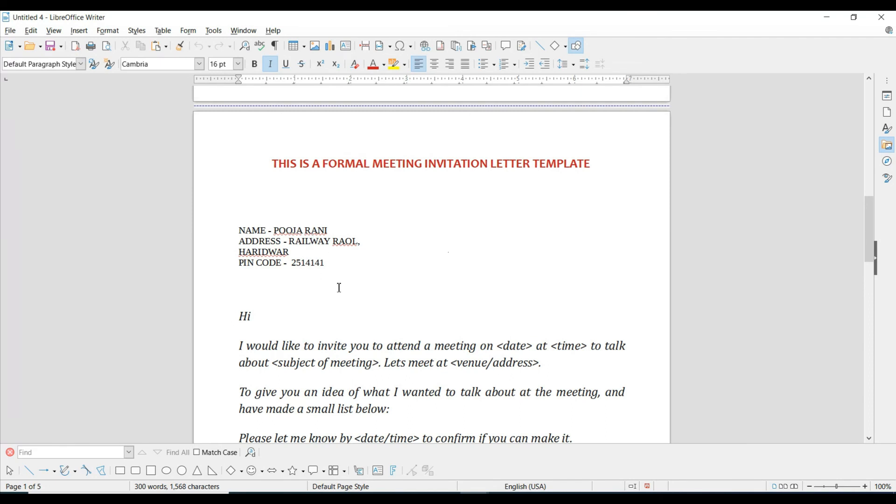
{"action": "scroll", "coordinate": [338, 286], "scroll_direction": "down", "scroll_amount": 5}
{"action": "scroll", "coordinate": [355, 293], "scroll_direction": "down", "scroll_amount": 6}
{"action": "scroll", "coordinate": [355, 294], "scroll_direction": "up", "scroll_amount": 12}
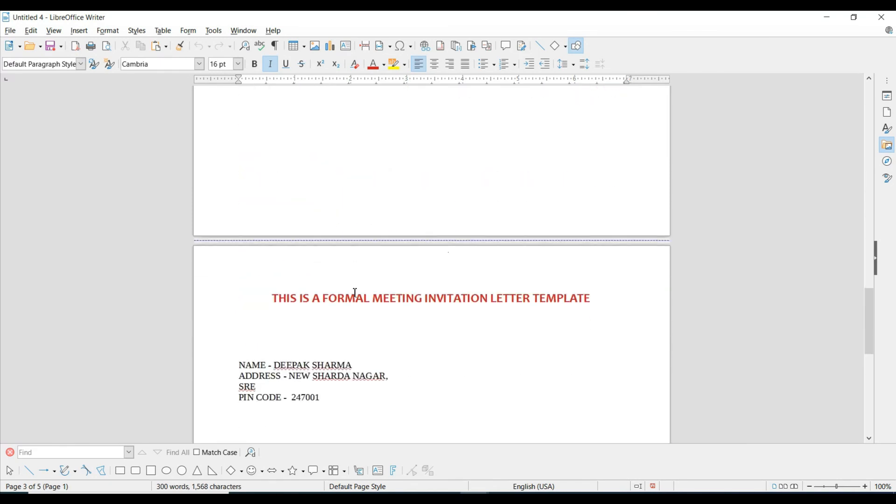
{"action": "scroll", "coordinate": [355, 293], "scroll_direction": "down", "scroll_amount": 5}
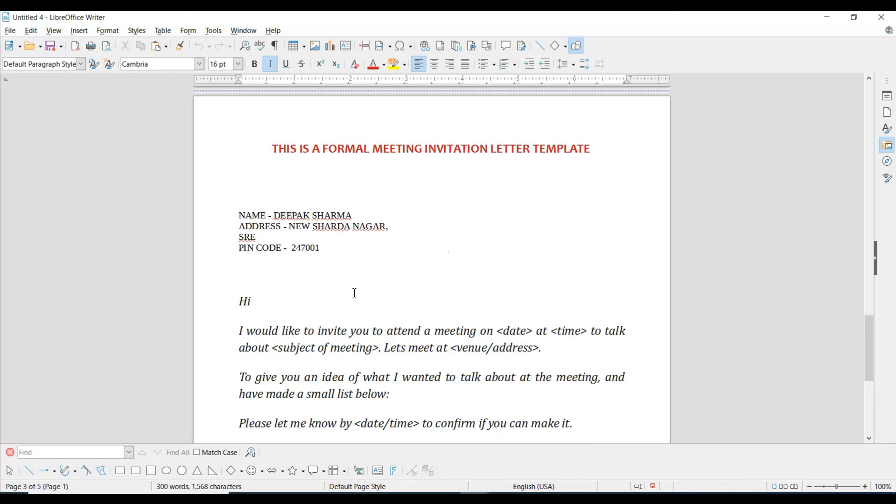
{"action": "left_click", "coordinate": [860, 25]}
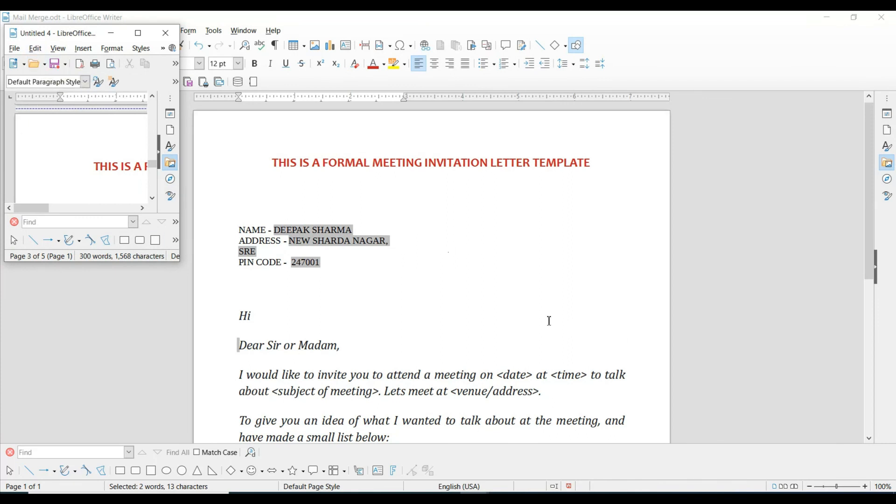
- Switch back to the merged Untitled 4 document and maximize its window
{"action": "left_click", "coordinate": [522, 305]}
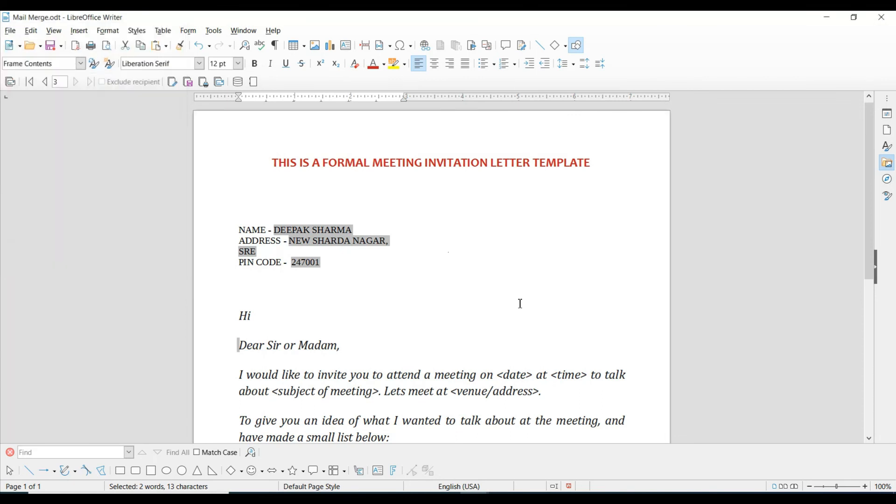
{"action": "left_click", "coordinate": [238, 83]}
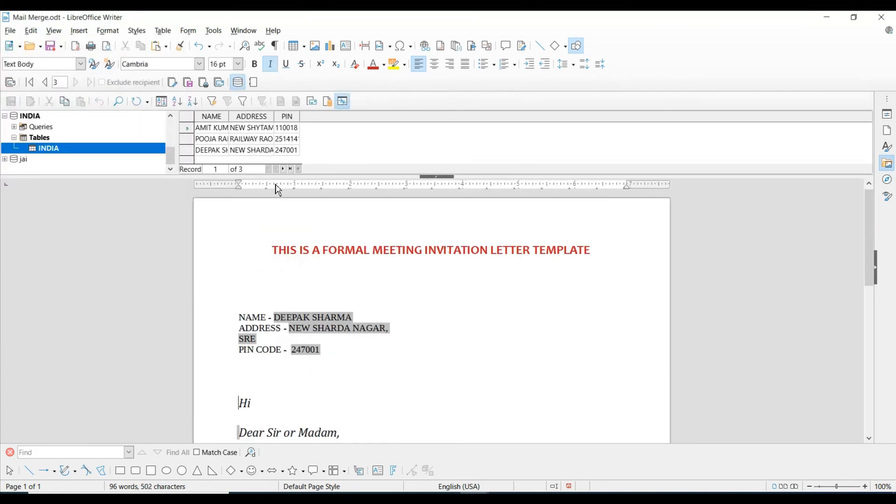
{"action": "left_click", "coordinate": [238, 83]}
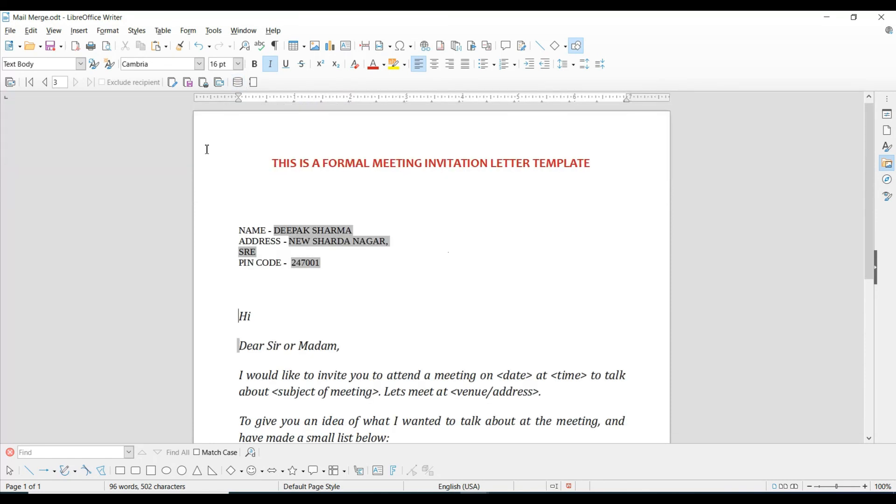
{"action": "key", "text": "alt+Tab"}
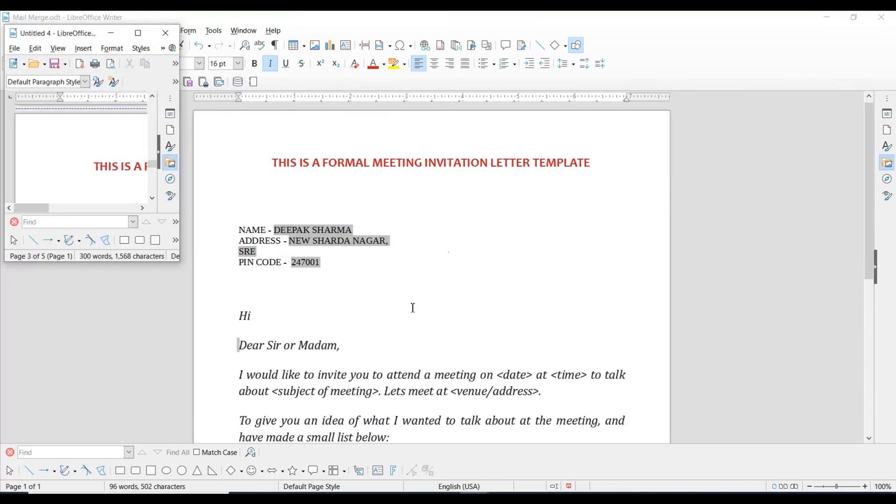
{"action": "left_click", "coordinate": [138, 32]}
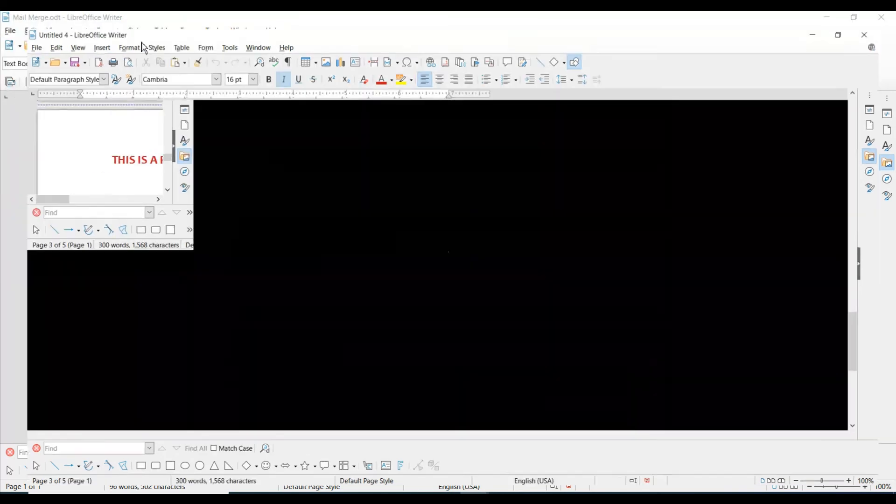